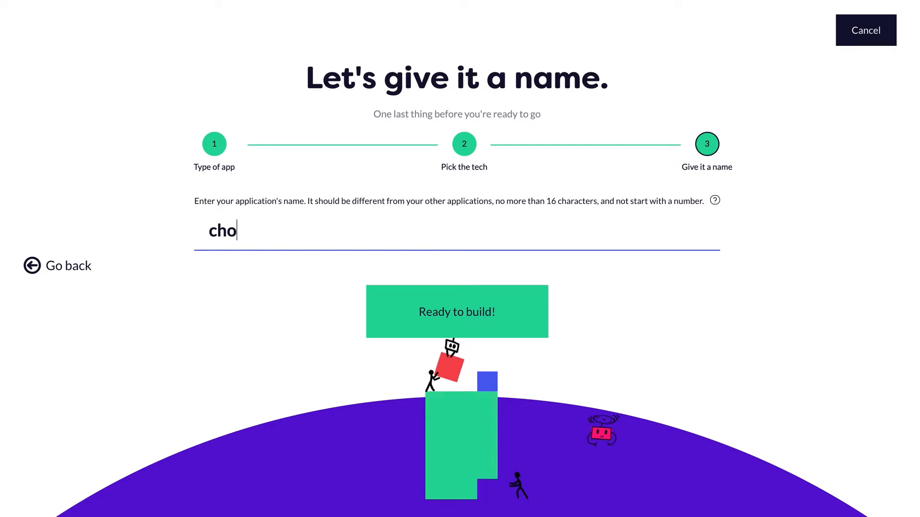
# - Name the new application School and open its empty entity diagram to start building
pyautogui.write('School')
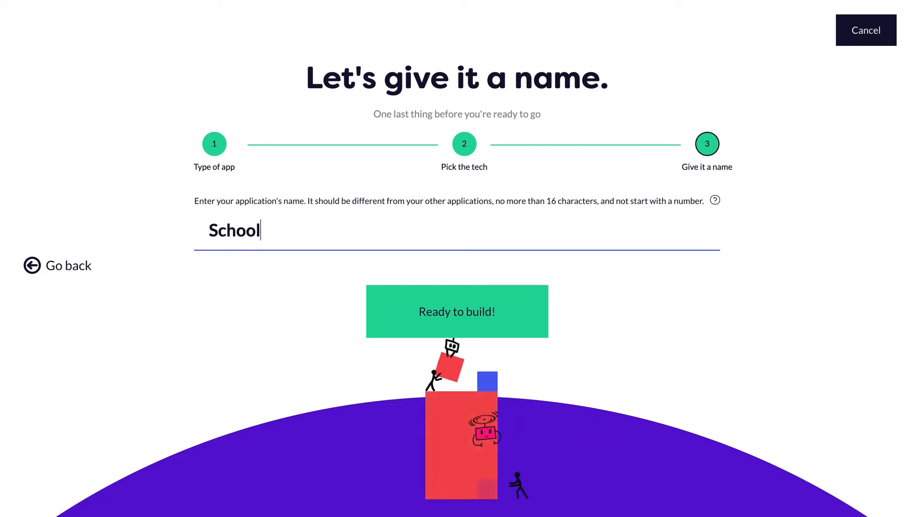
pyautogui.click(418, 305)
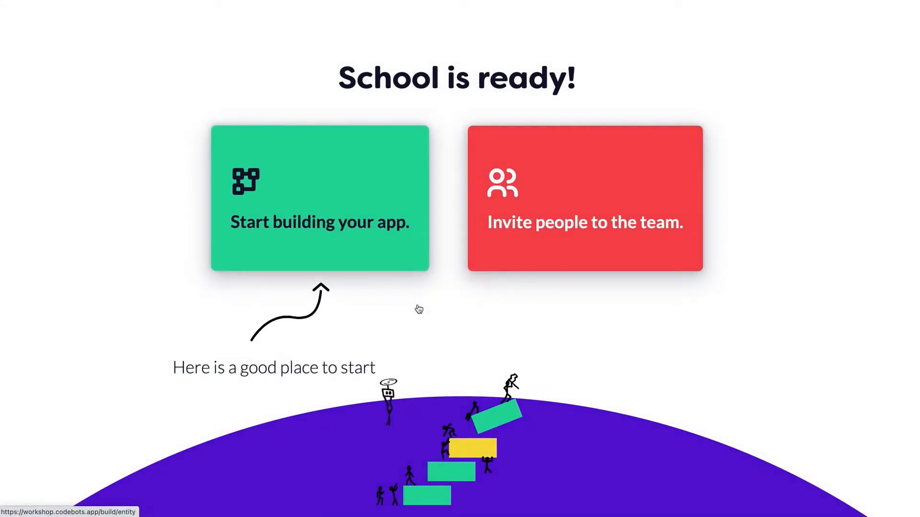
pyautogui.click(346, 173)
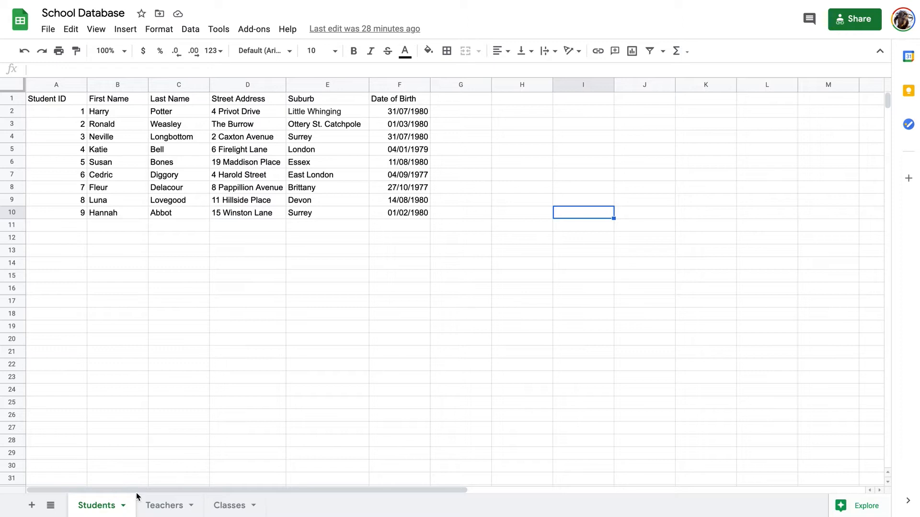
pyautogui.click(164, 509)
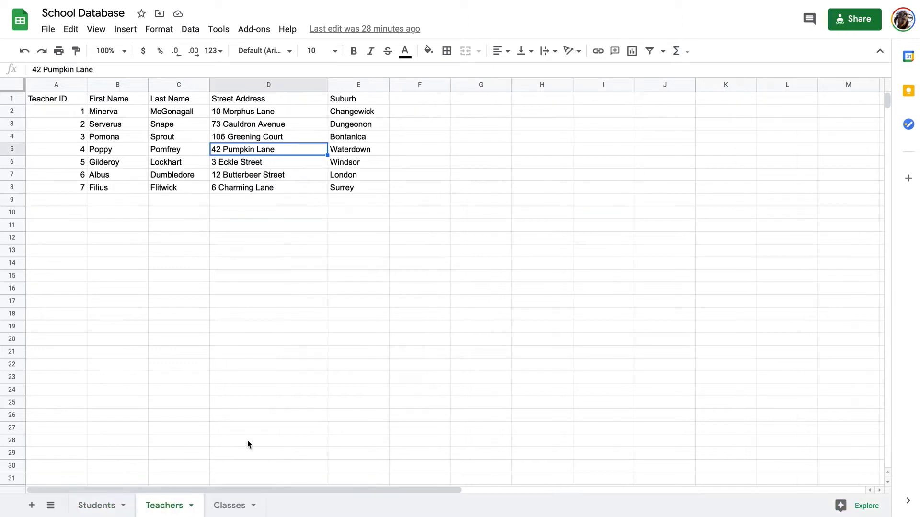
pyautogui.click(229, 506)
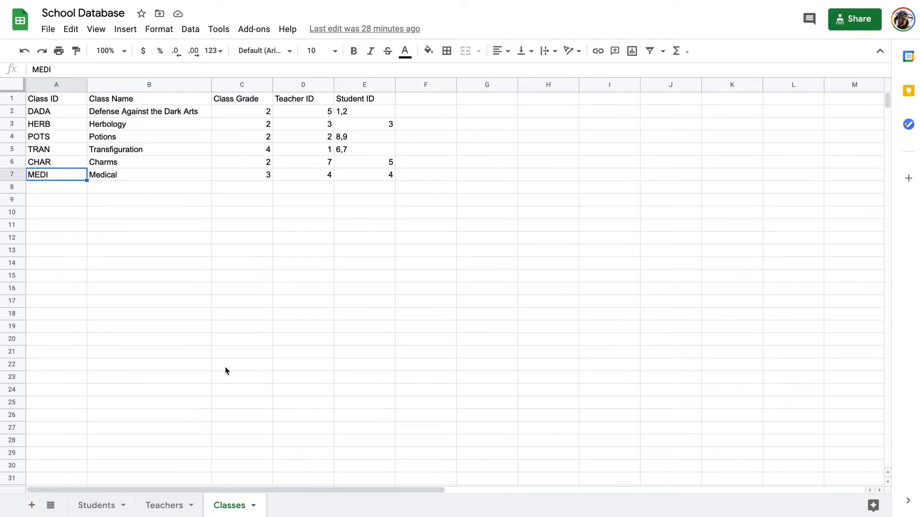
pyautogui.click(88, 508)
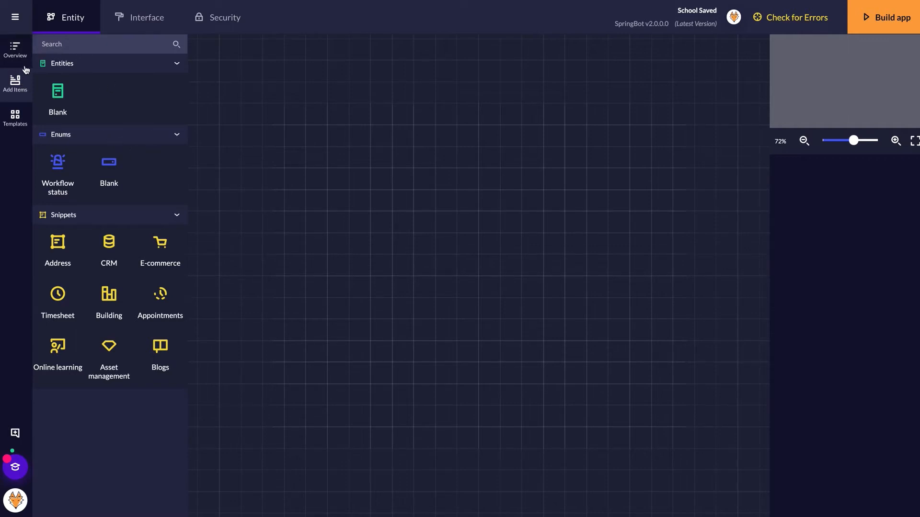
# - Place a Blank entity on the canvas and name it Student
pyautogui.moveTo(58, 99); pyautogui.dragTo(351, 143)
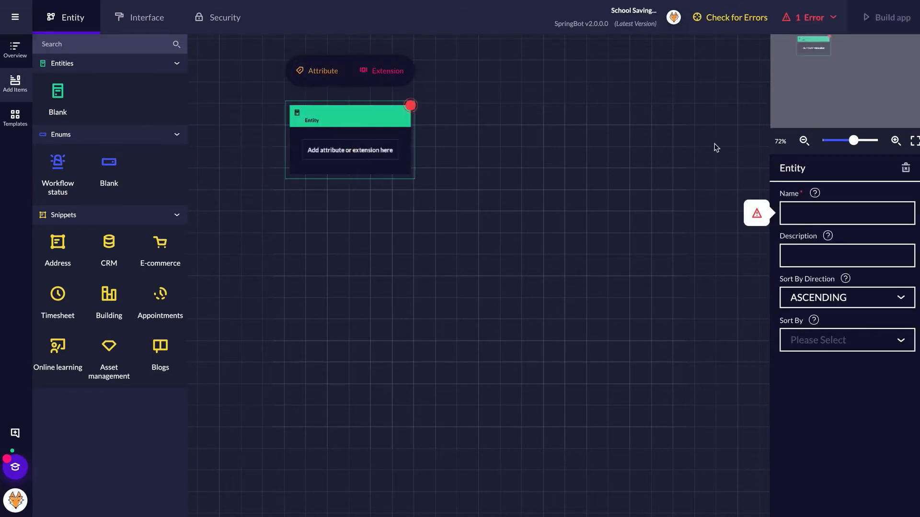
pyautogui.click(794, 209)
pyautogui.write('Student')
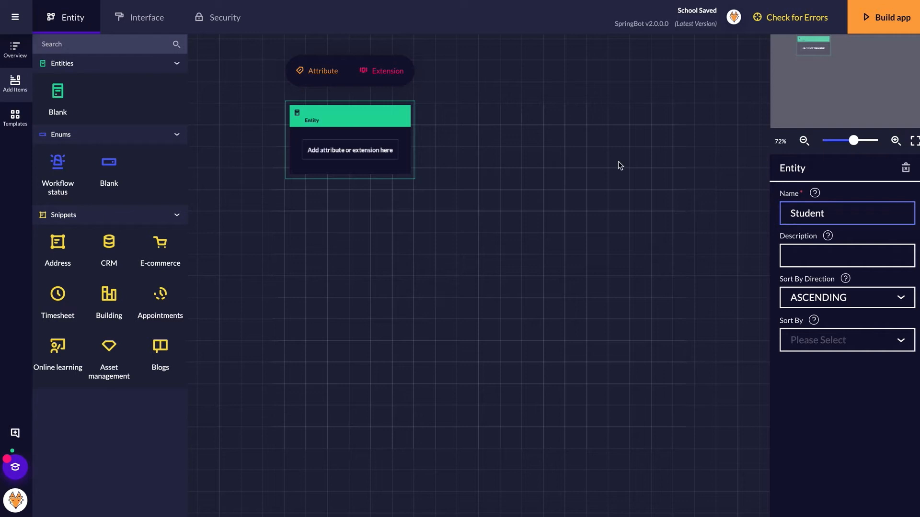
pyautogui.click(381, 124)
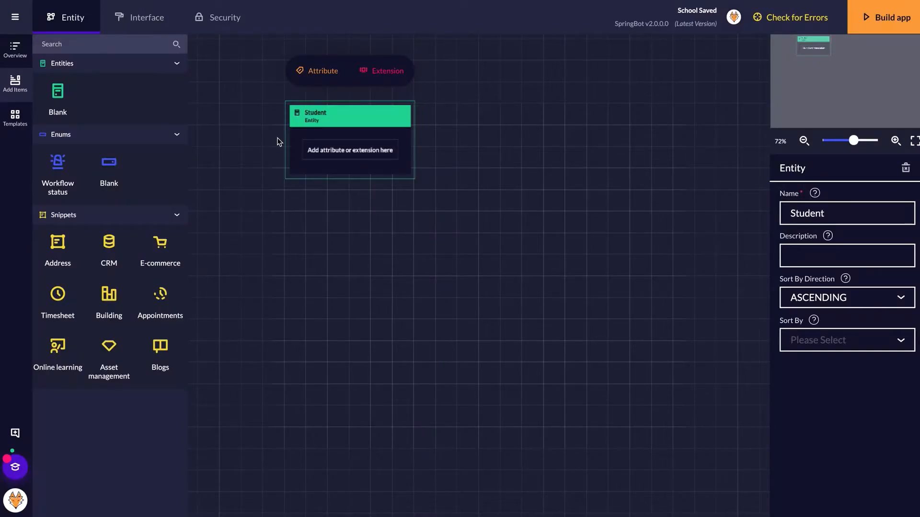
# - Add First Name and Last Name string attributes to Student
pyautogui.click(322, 73)
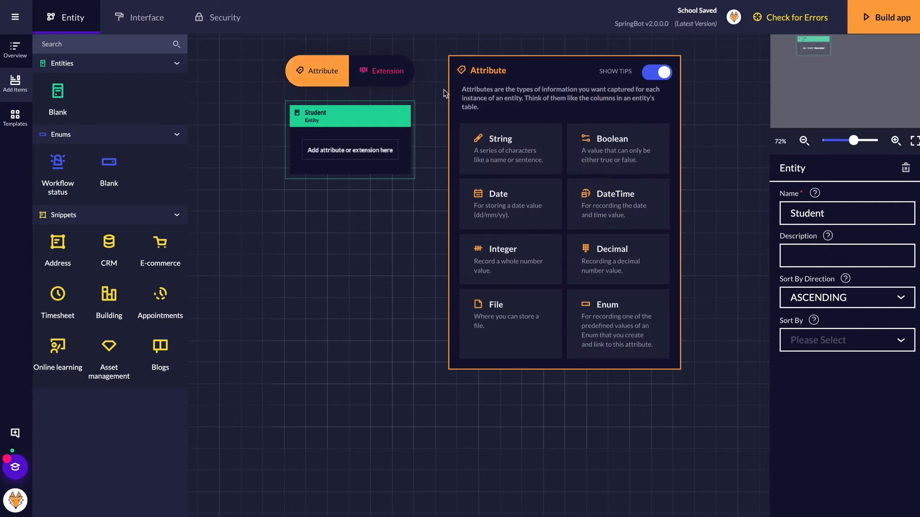
pyautogui.click(513, 152)
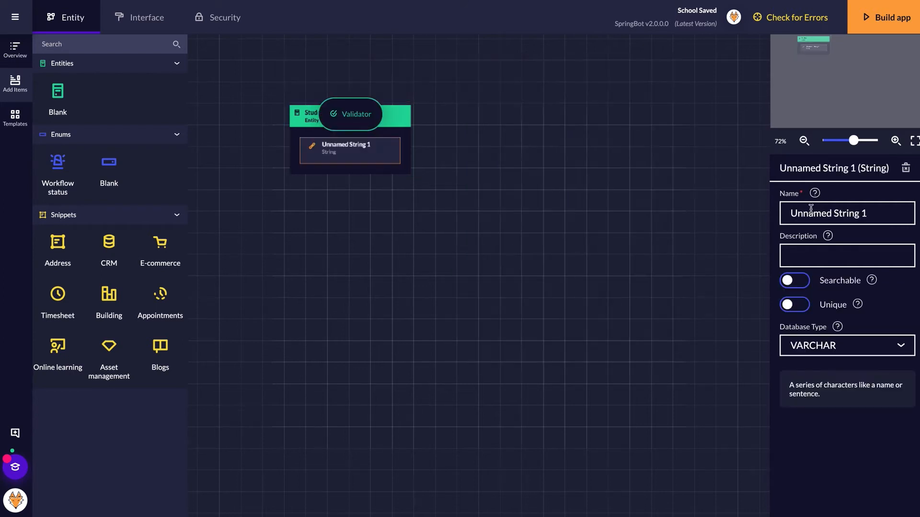
pyautogui.tripleClick(808, 219)
pyautogui.write('Firs')
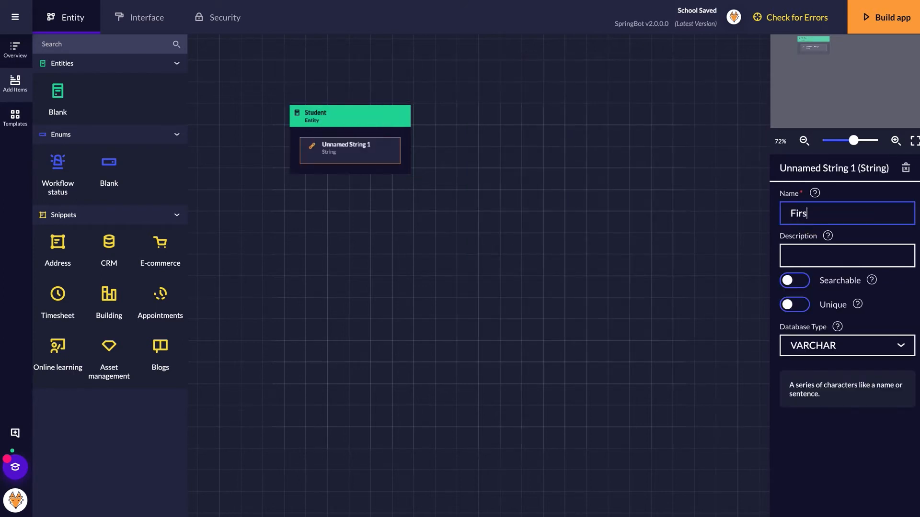
pyautogui.write('t Name')
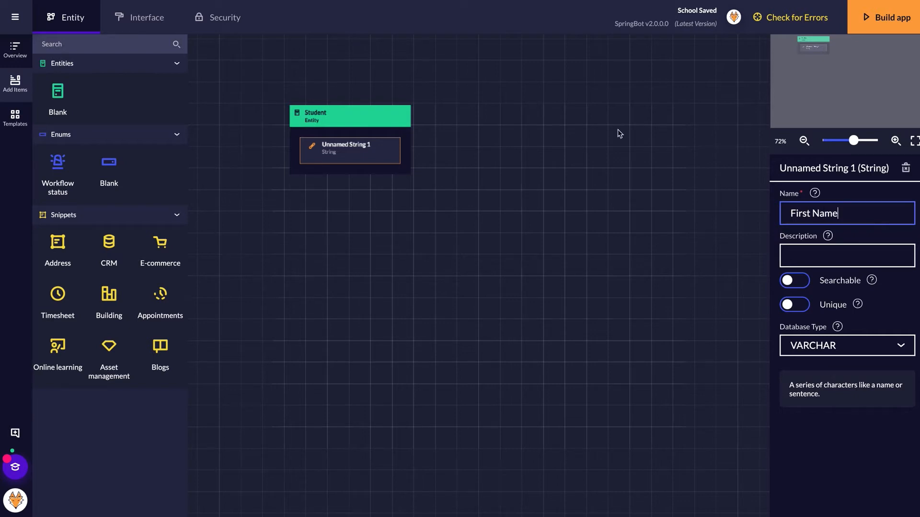
pyautogui.click(348, 118)
pyautogui.click(399, 116)
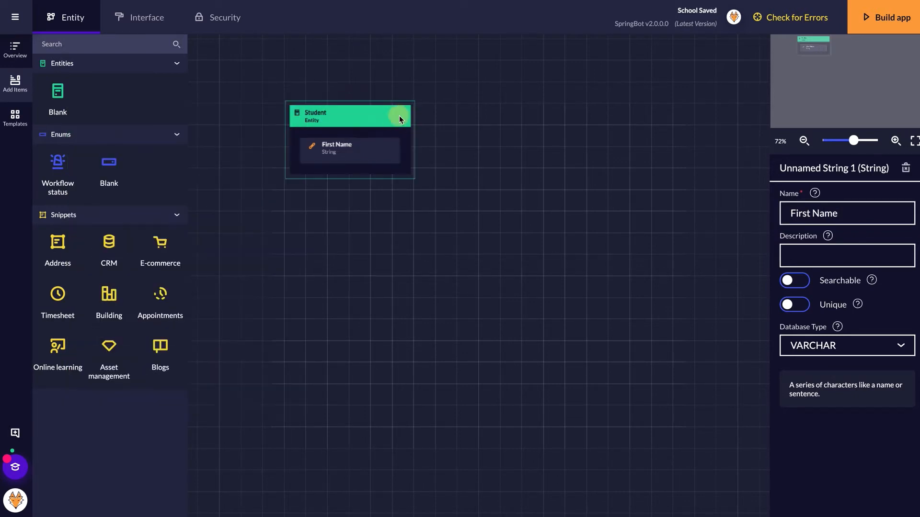
pyautogui.click(323, 71)
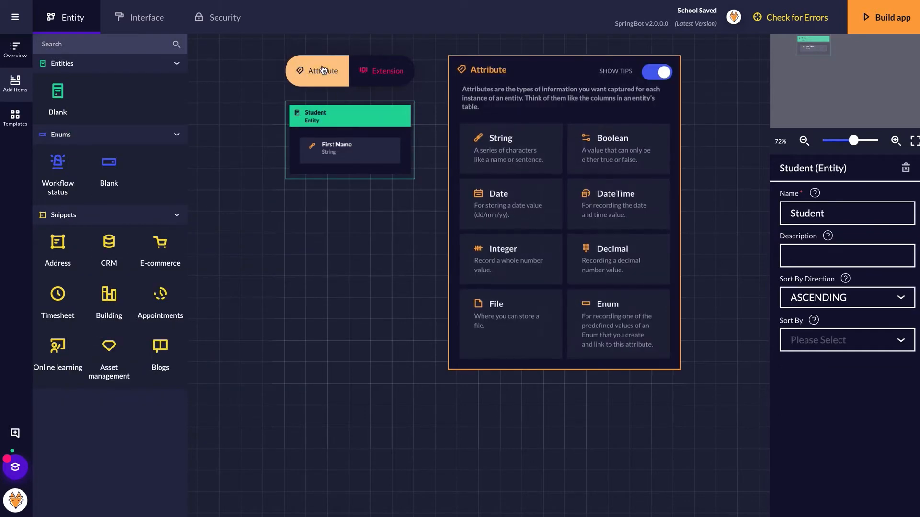
pyautogui.click(532, 146)
pyautogui.tripleClick(818, 215)
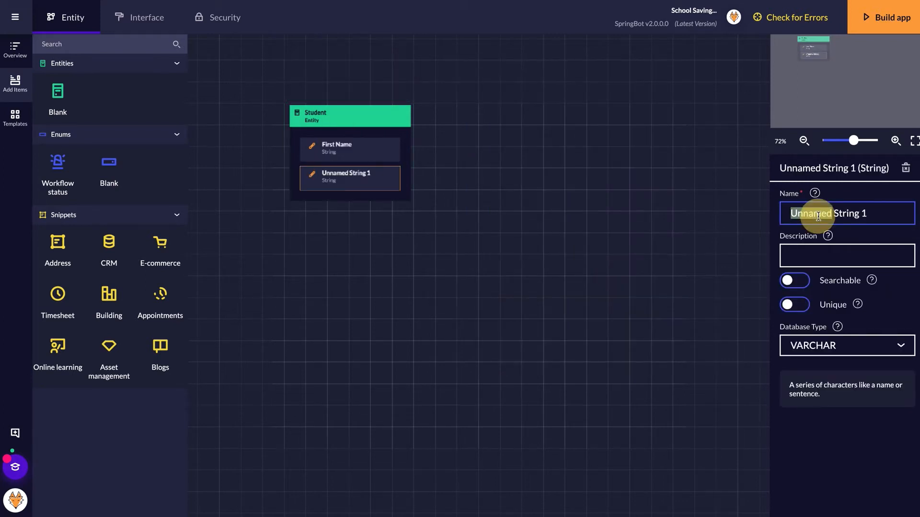
pyautogui.write('Last Name')
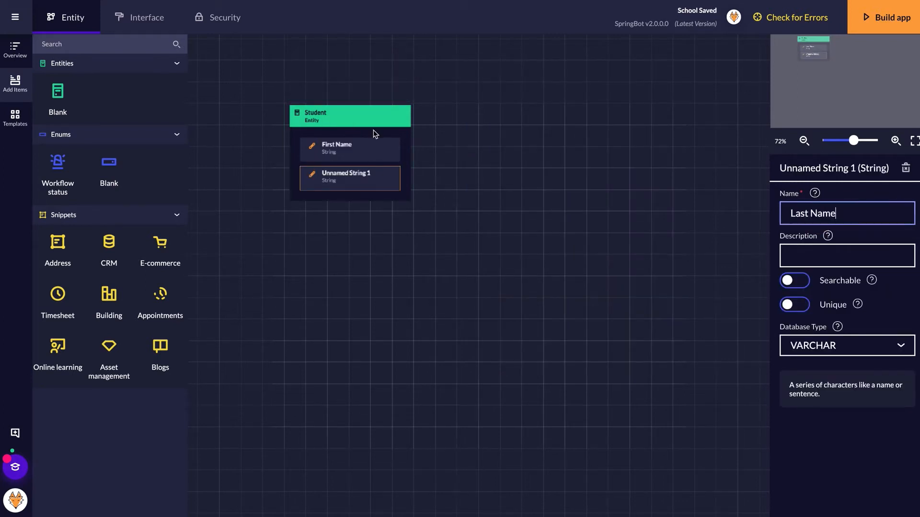
# - Add a third string attribute to Student named Address
pyautogui.click(338, 118)
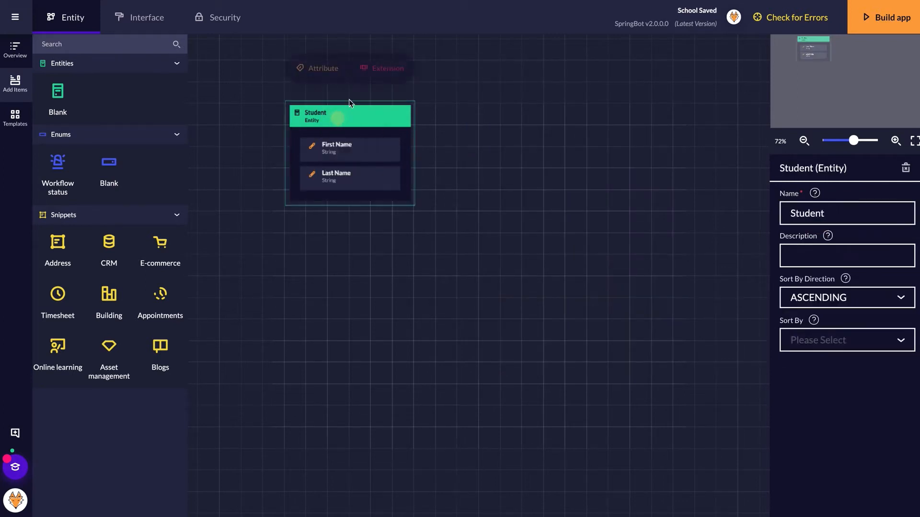
pyautogui.click(319, 72)
pyautogui.click(534, 149)
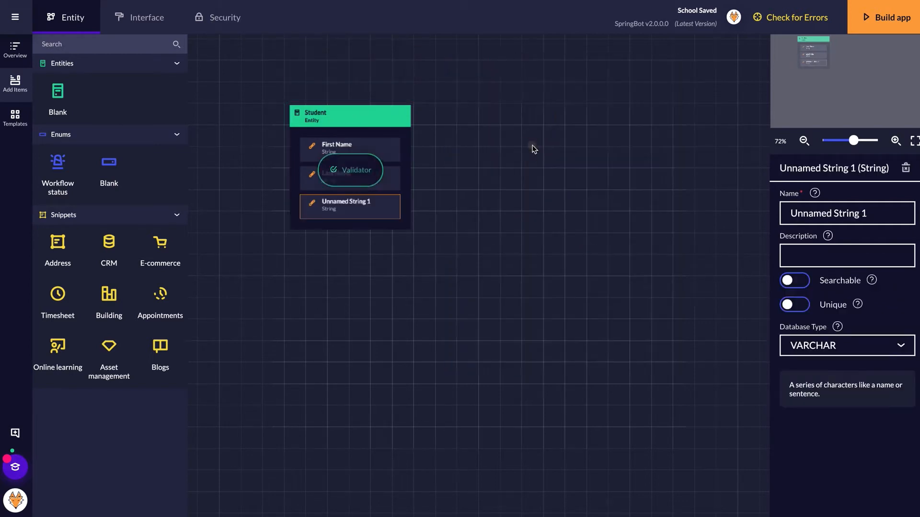
pyautogui.tripleClick(838, 215)
pyautogui.write('Address')
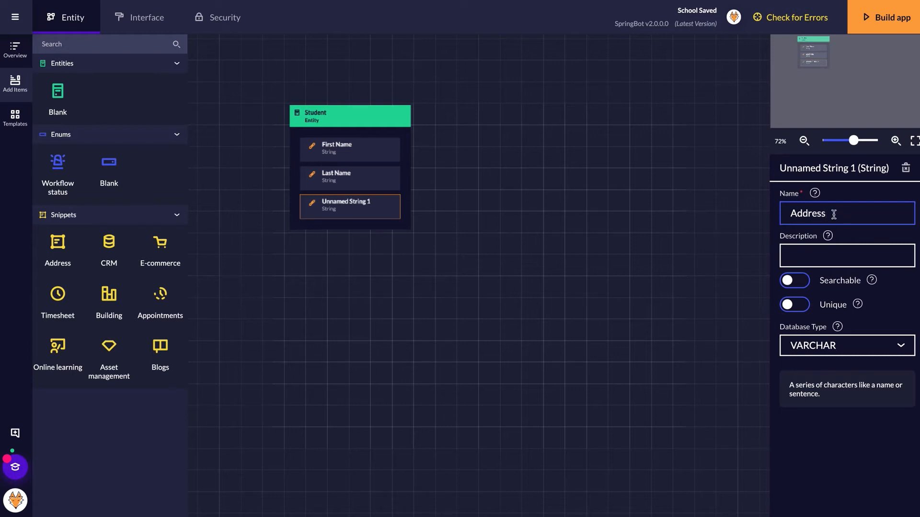
pyautogui.click(361, 116)
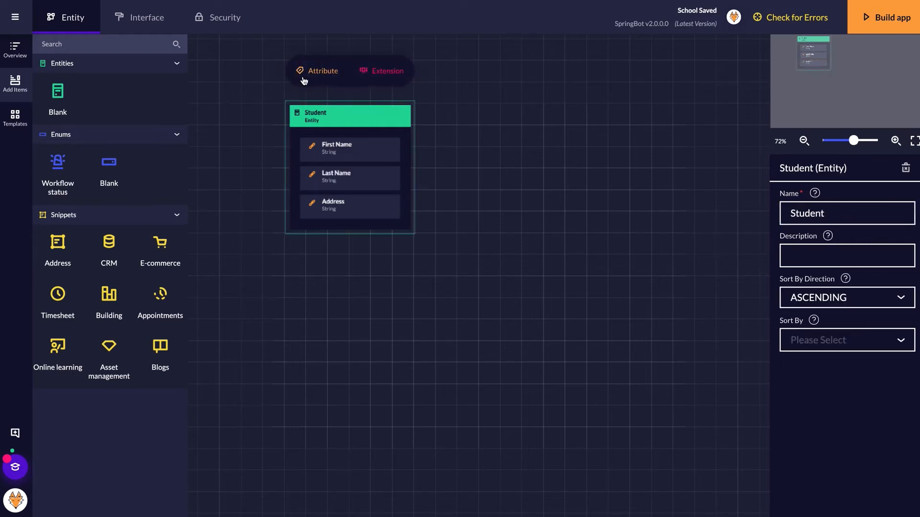
# - Add a Date attribute named DOB to Student
pyautogui.click(313, 76)
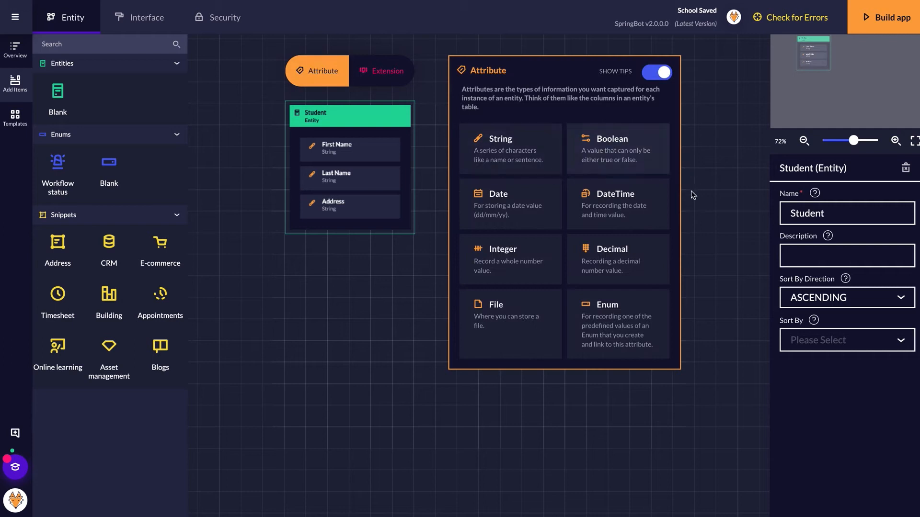
pyautogui.click(502, 214)
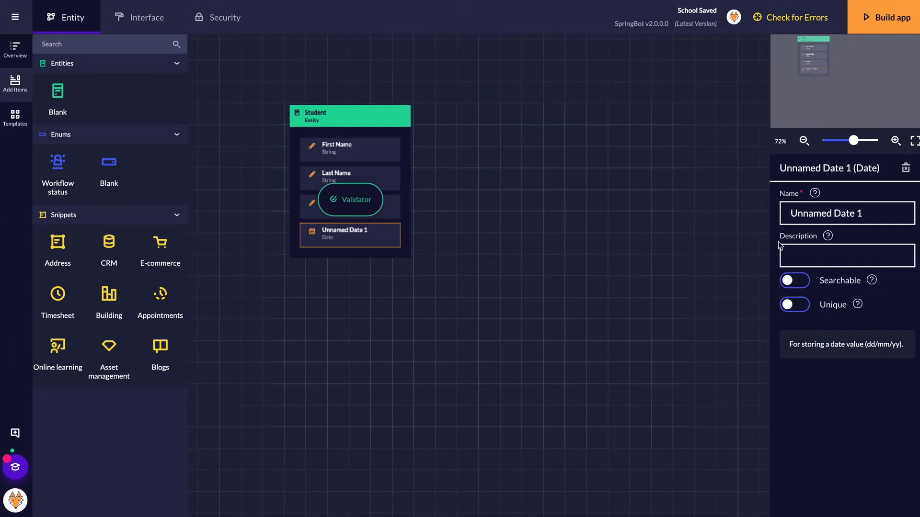
pyautogui.click(837, 218)
pyautogui.hotkey('shift', 'Left')
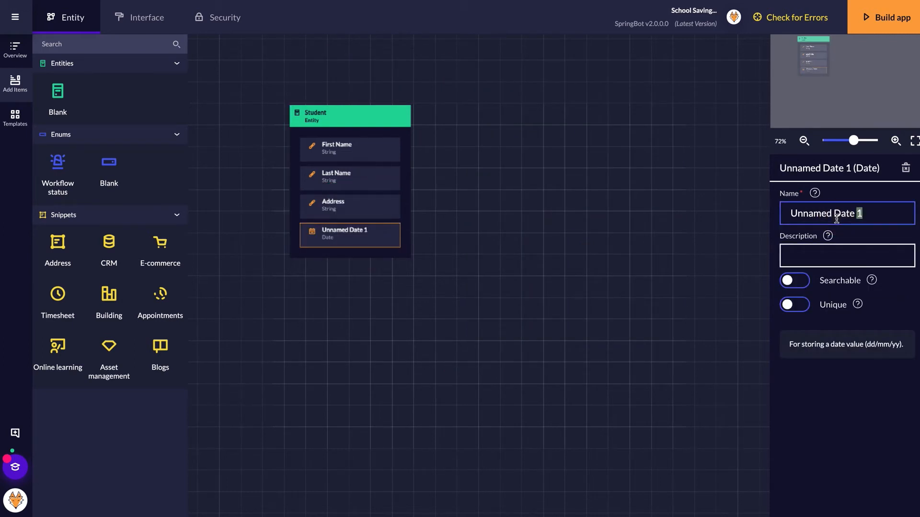
pyautogui.hotkey('ctrl', 'a')
pyautogui.write('DOB')
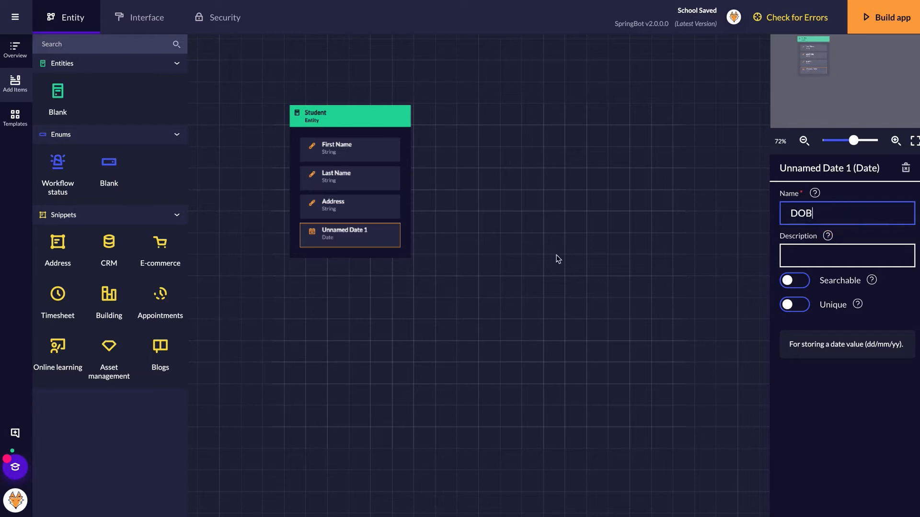
pyautogui.click(350, 120)
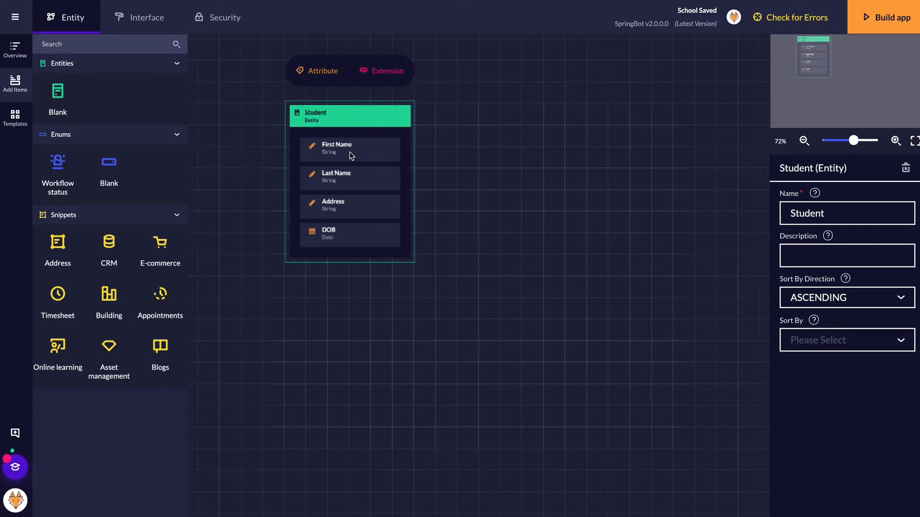
# - Give Student's First Name and Last Name attributes the Required validator
pyautogui.click(350, 152)
pyautogui.click(356, 115)
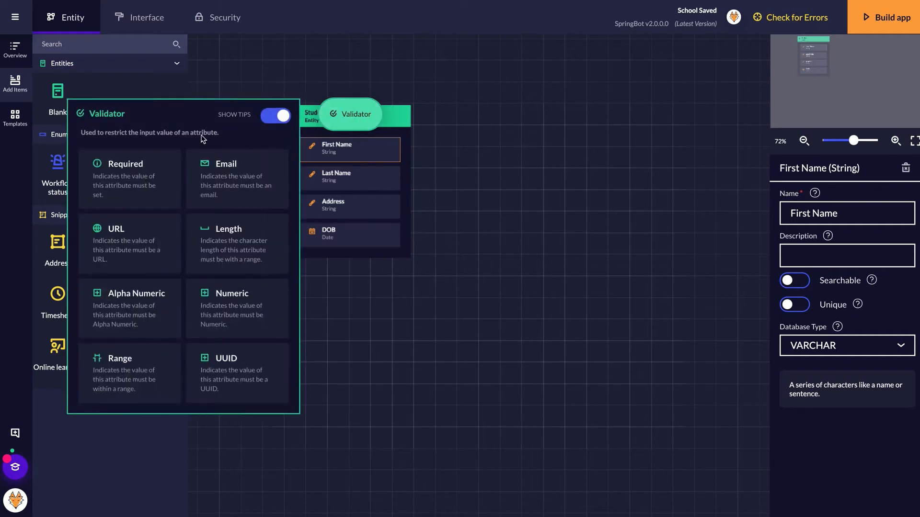
pyautogui.click(120, 180)
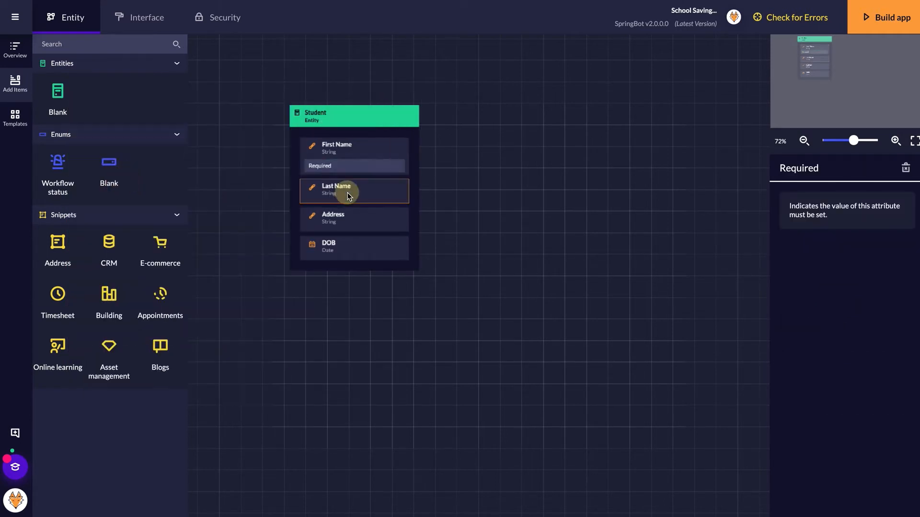
pyautogui.click(347, 192)
pyautogui.click(359, 153)
pyautogui.click(131, 211)
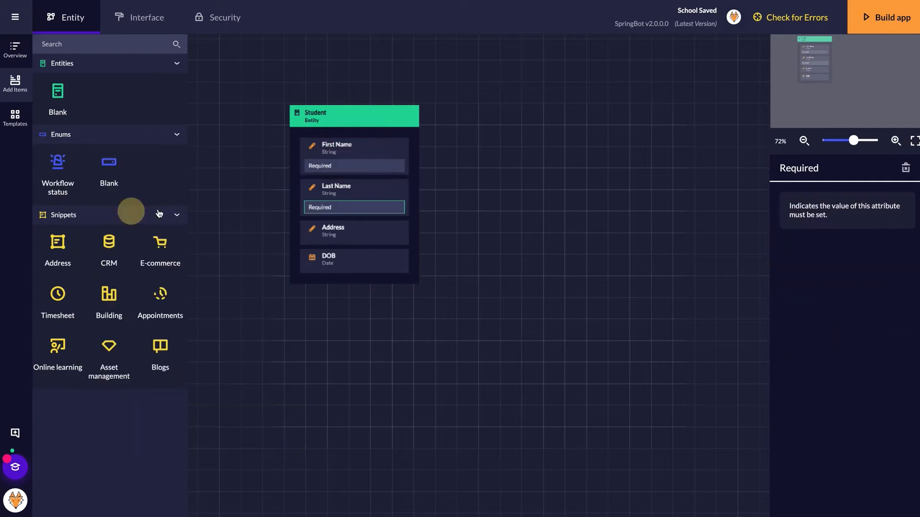
# - Make Student's Address and DOB required, then nudge the Student entity slightly
pyautogui.click(348, 227)
pyautogui.click(356, 199)
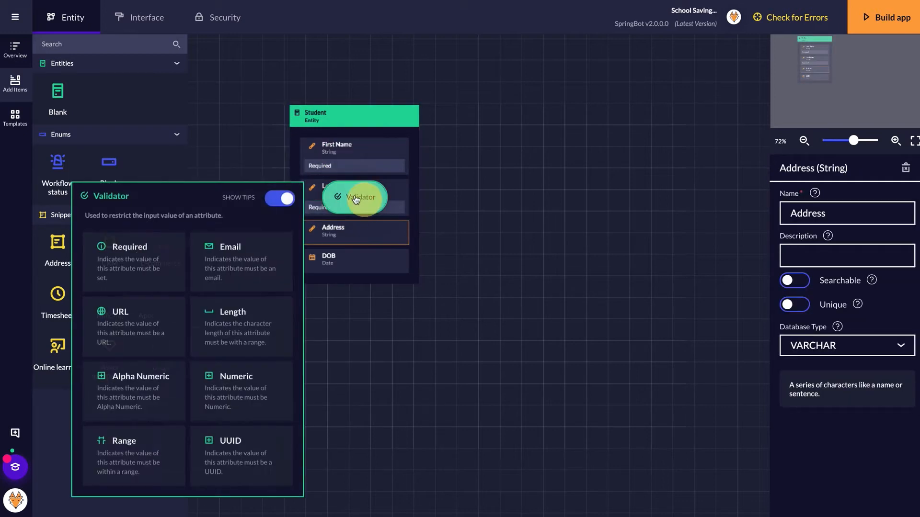
pyautogui.click(134, 254)
pyautogui.click(338, 271)
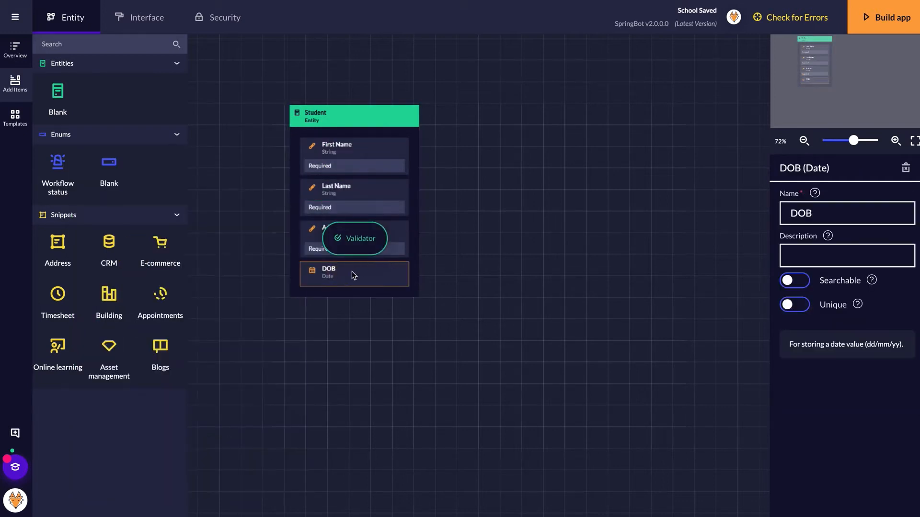
pyautogui.click(356, 238)
pyautogui.click(132, 283)
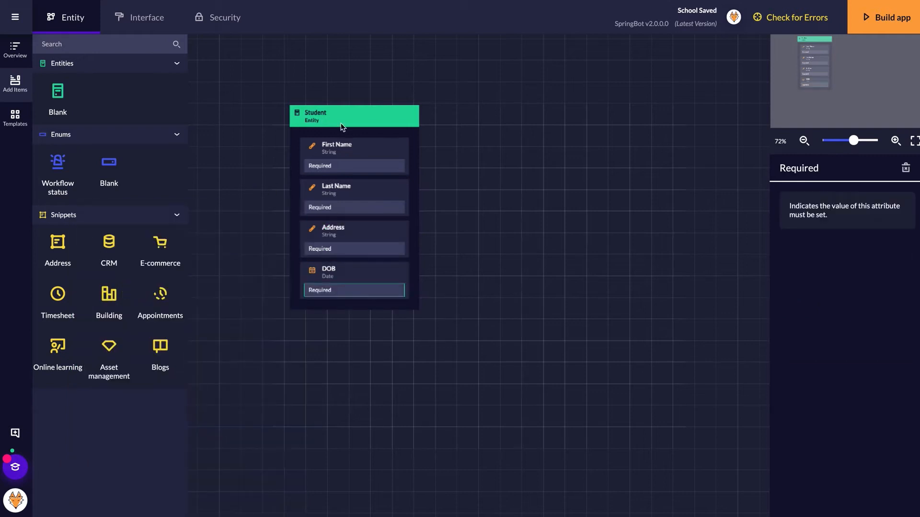
pyautogui.click(343, 116)
pyautogui.moveTo(347, 115); pyautogui.dragTo(344, 113)
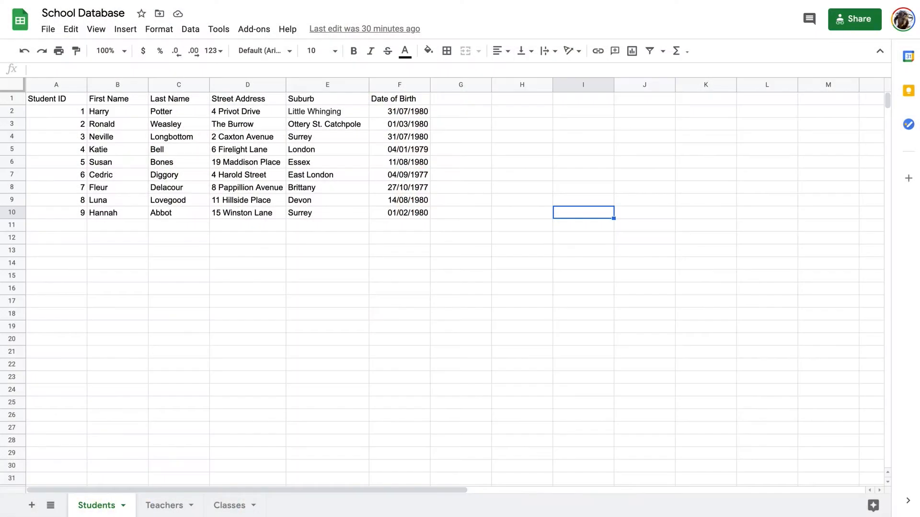
# - Open the Teachers sheet in the School Database spreadsheet
pyautogui.click(161, 507)
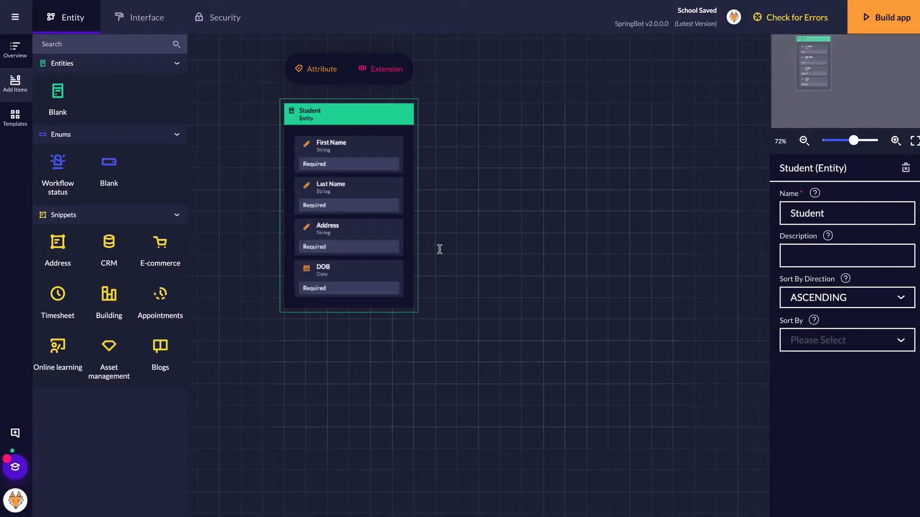
# - Add a Teacher entity beside Student with three unnamed String attributes
pyautogui.moveTo(66, 91); pyautogui.dragTo(544, 140)
pyautogui.click(803, 212)
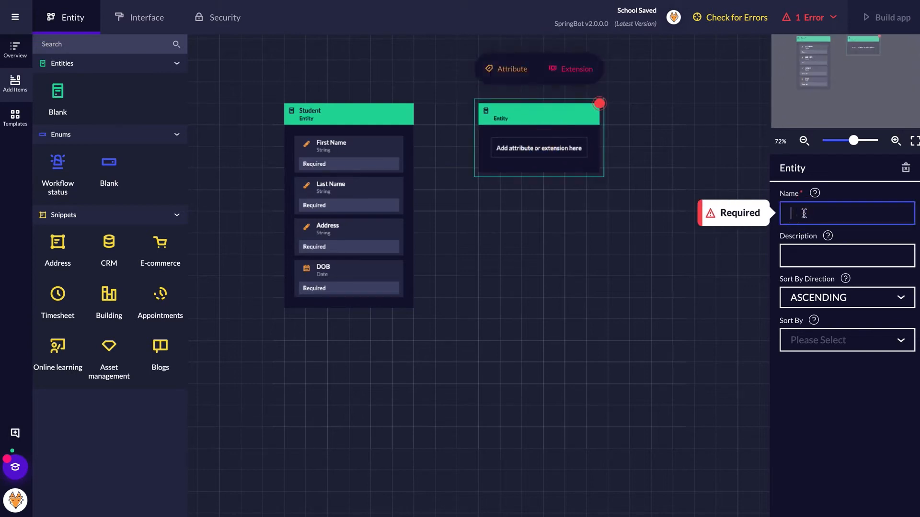
pyautogui.write('Teacher')
pyautogui.click(542, 123)
pyautogui.click(507, 69)
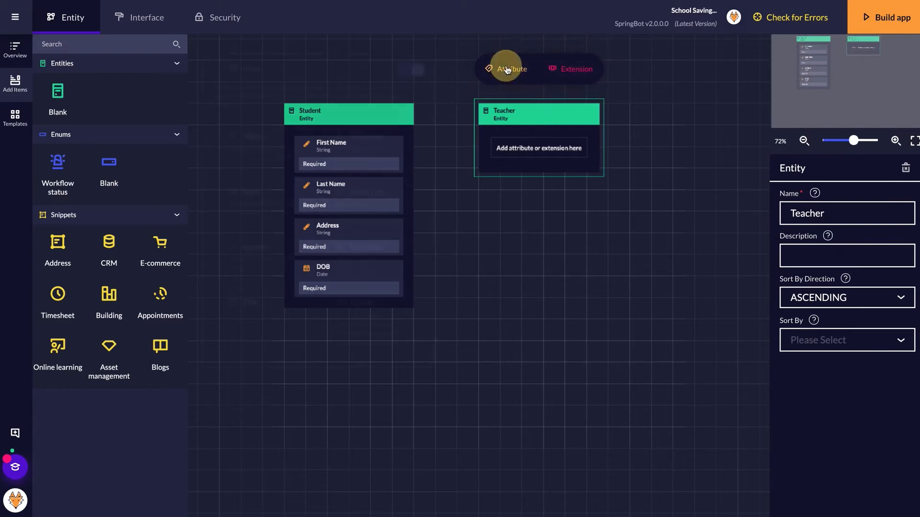
pyautogui.click(289, 144)
pyautogui.click(510, 71)
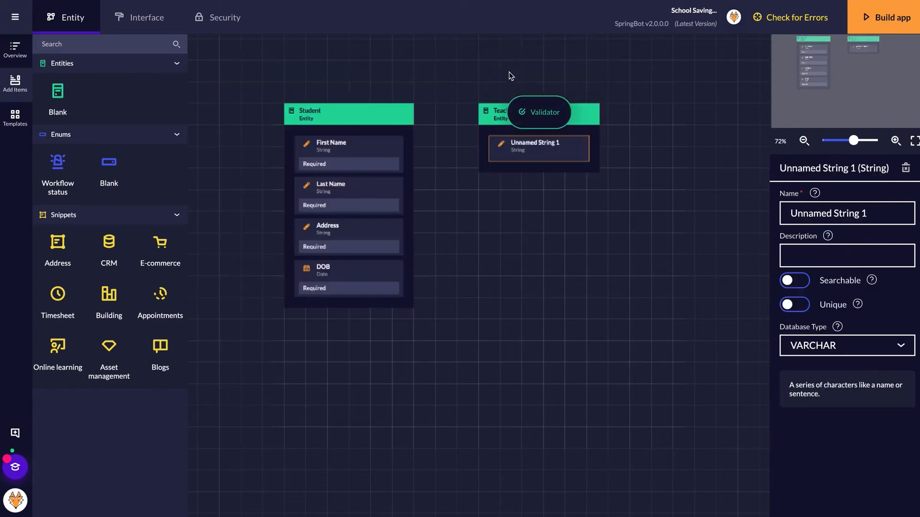
pyautogui.click(488, 117)
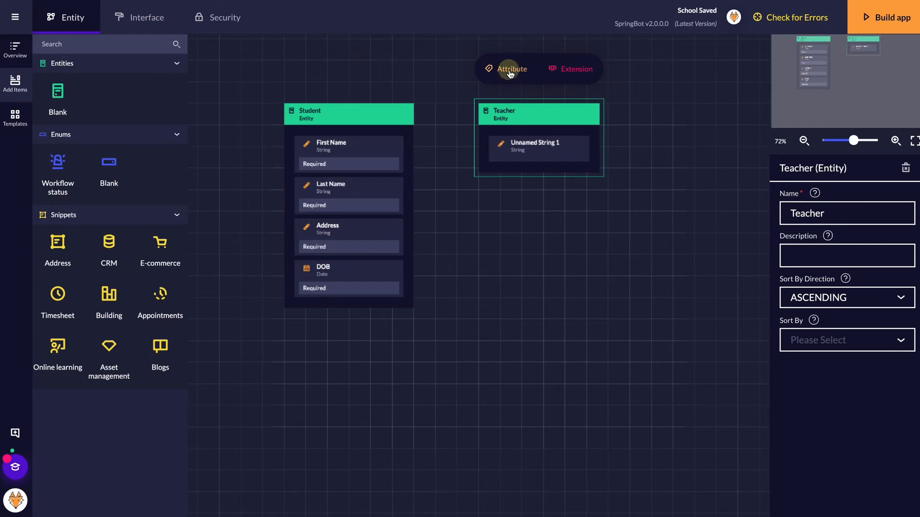
pyautogui.click(511, 72)
pyautogui.click(289, 147)
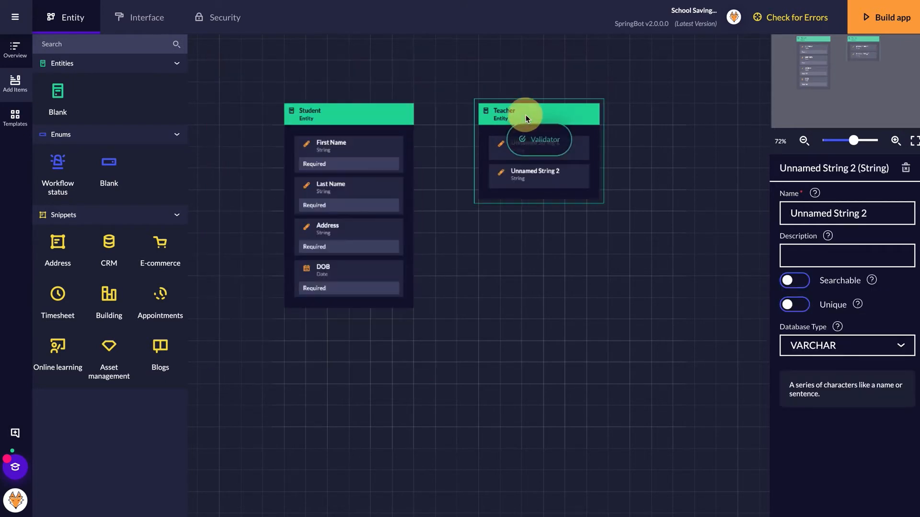
pyautogui.click(526, 118)
pyautogui.click(505, 69)
pyautogui.click(297, 143)
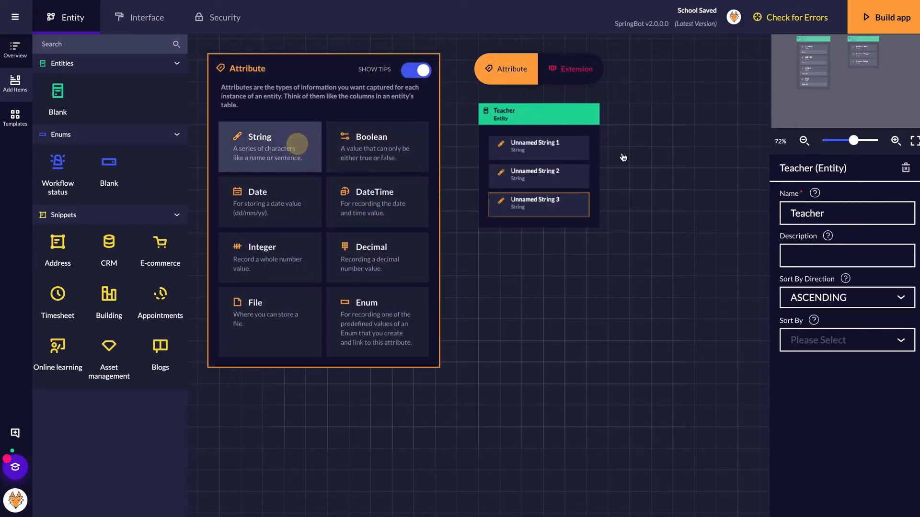
# - Rename Teacher's three string attributes to First Name, Last Name and Address
pyautogui.click(567, 144)
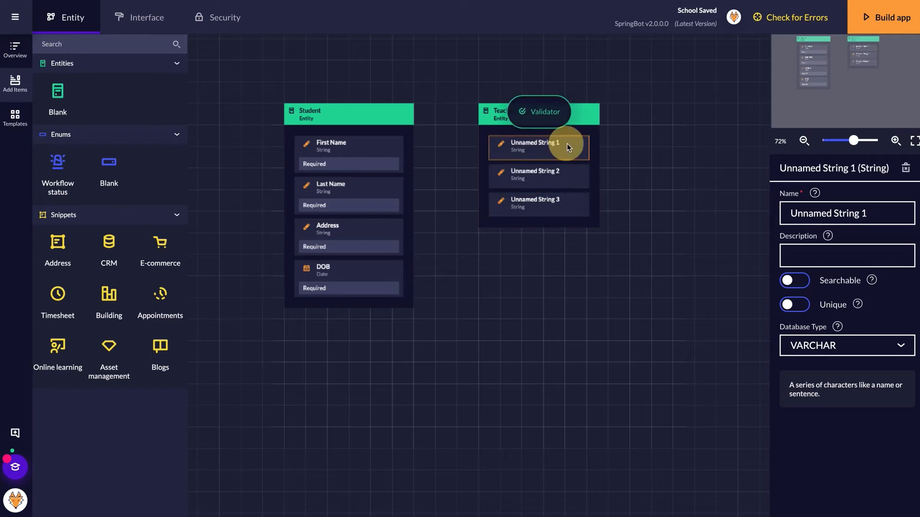
pyautogui.tripleClick(805, 202)
pyautogui.write('First Name')
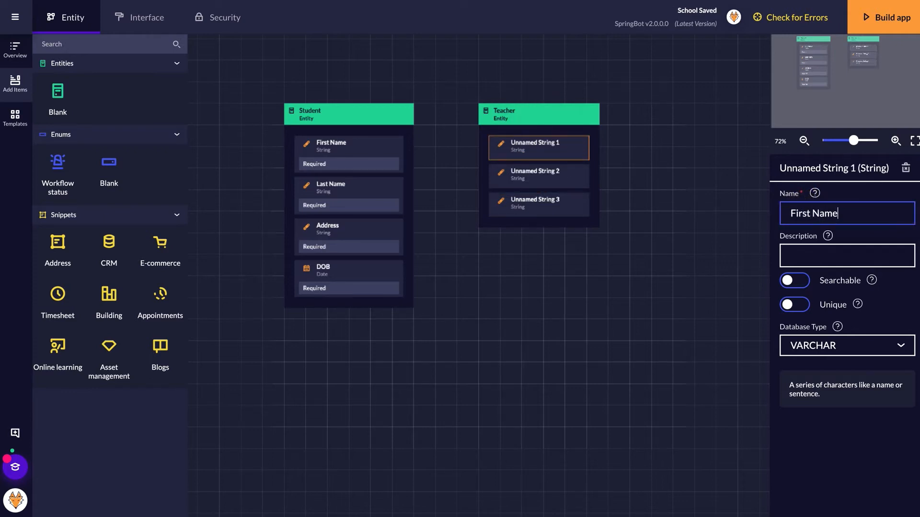
pyautogui.click(540, 171)
pyautogui.tripleClick(833, 213)
pyautogui.write('Last Name')
pyautogui.click(539, 198)
pyautogui.doubleClick(813, 217)
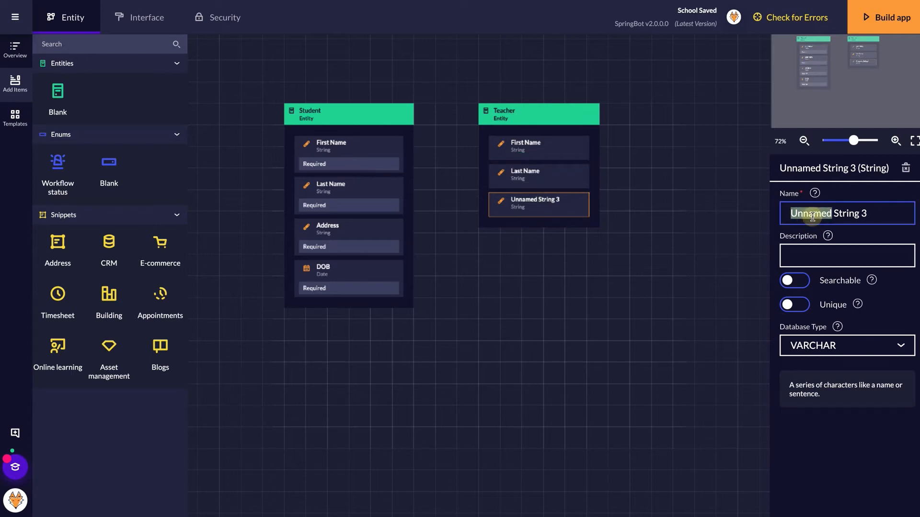
pyautogui.hotkey('ctrl', 'a')
pyautogui.write('A')
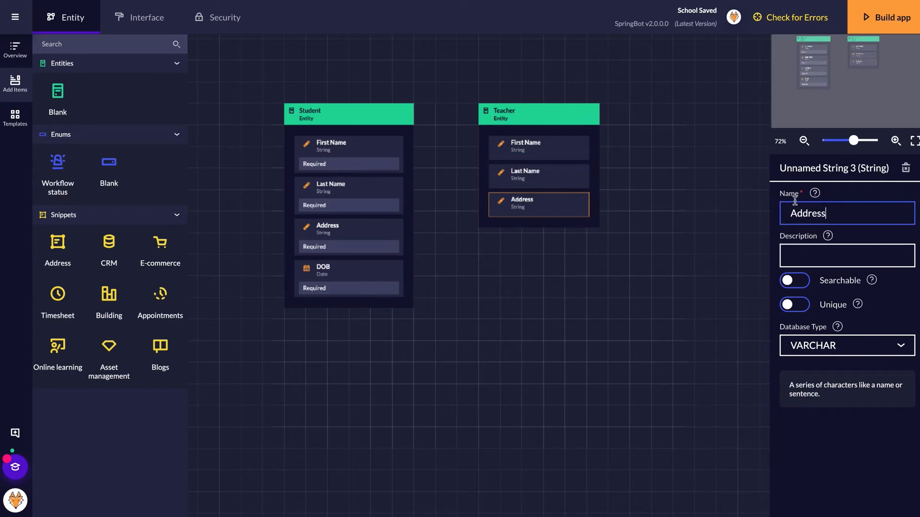
pyautogui.click(534, 115)
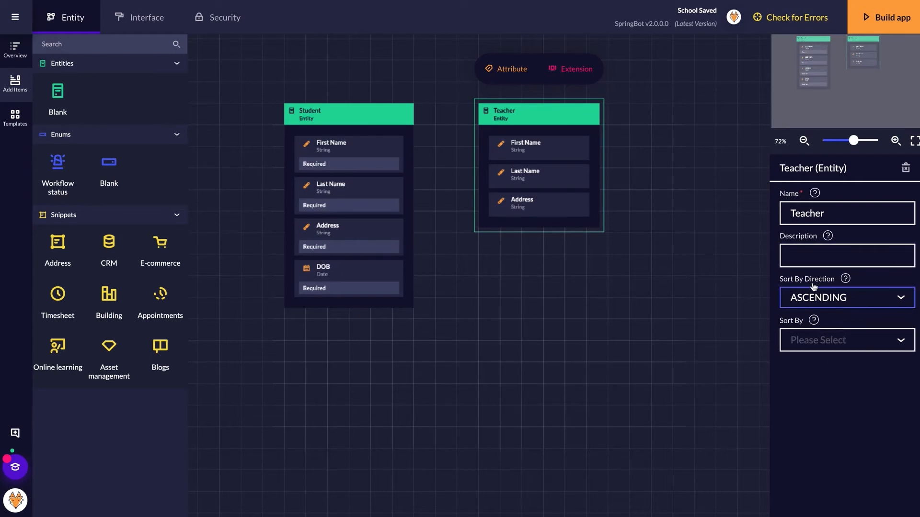
# - Set Teacher to sort by Last Name in ASCENDING order
pyautogui.click(817, 338)
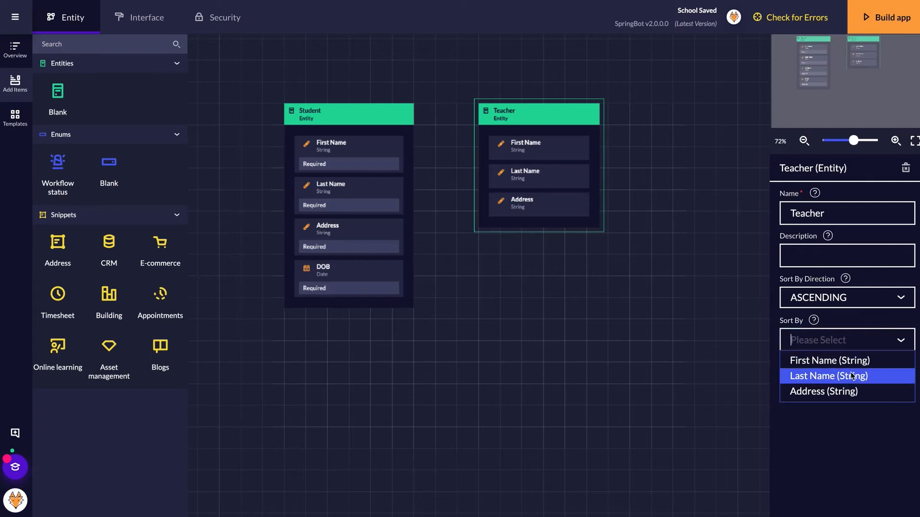
pyautogui.click(827, 382)
pyautogui.click(815, 295)
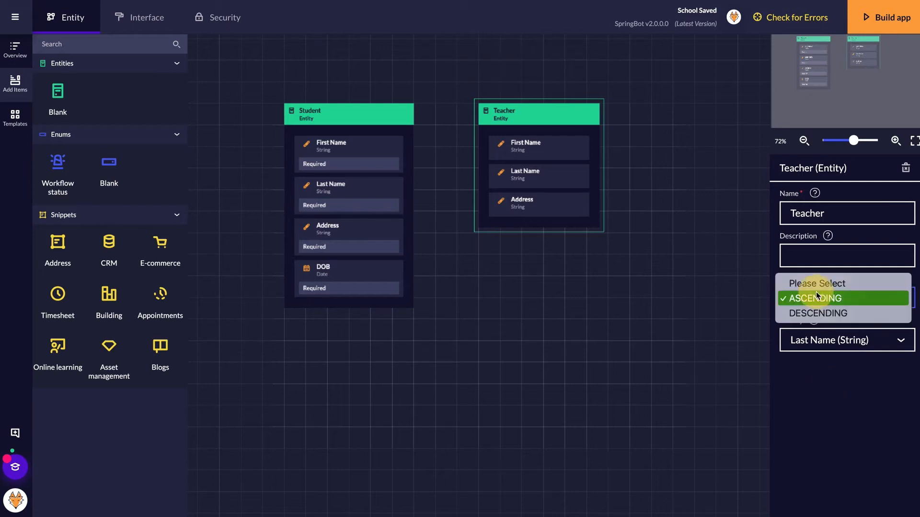
pyautogui.click(827, 420)
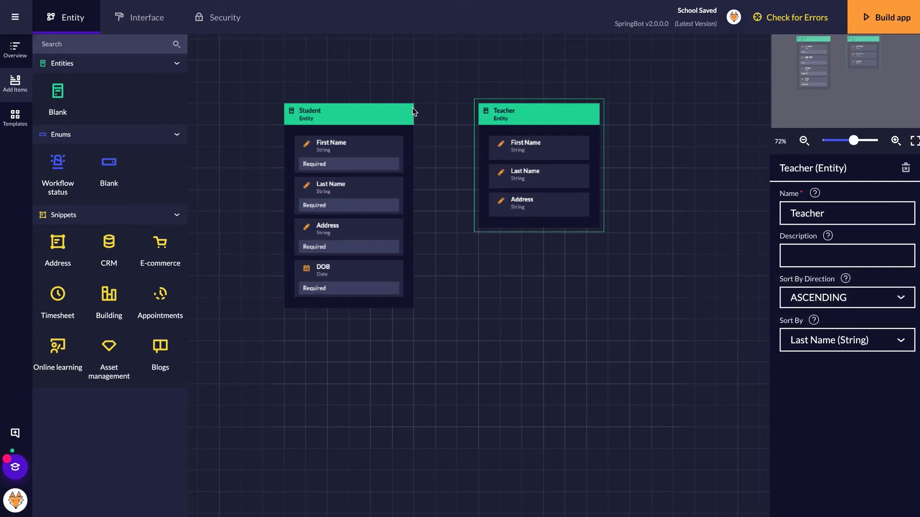
# - Set Student to sort by Last Name as well
pyautogui.click(348, 113)
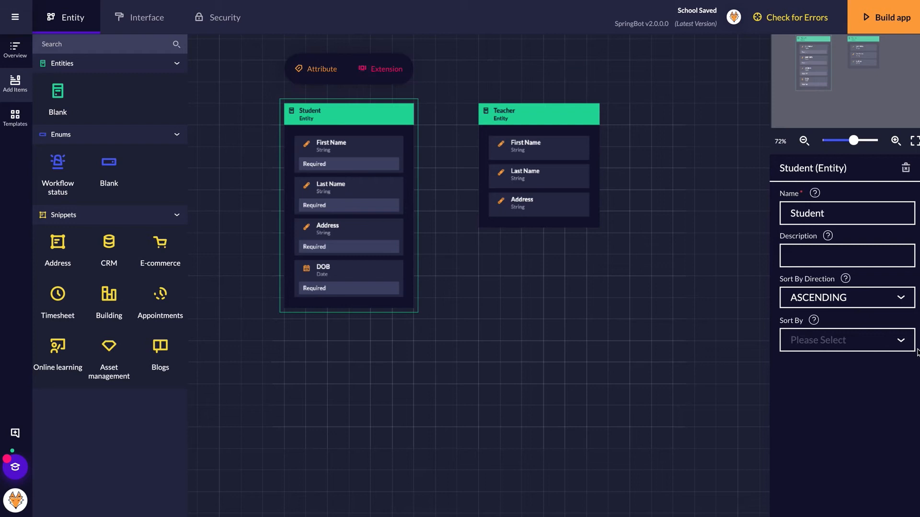
pyautogui.click(869, 341)
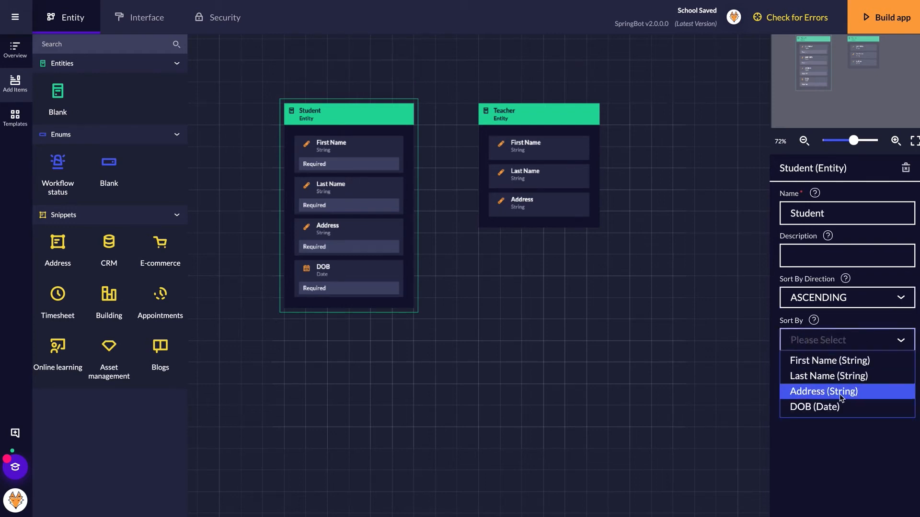
pyautogui.click(833, 378)
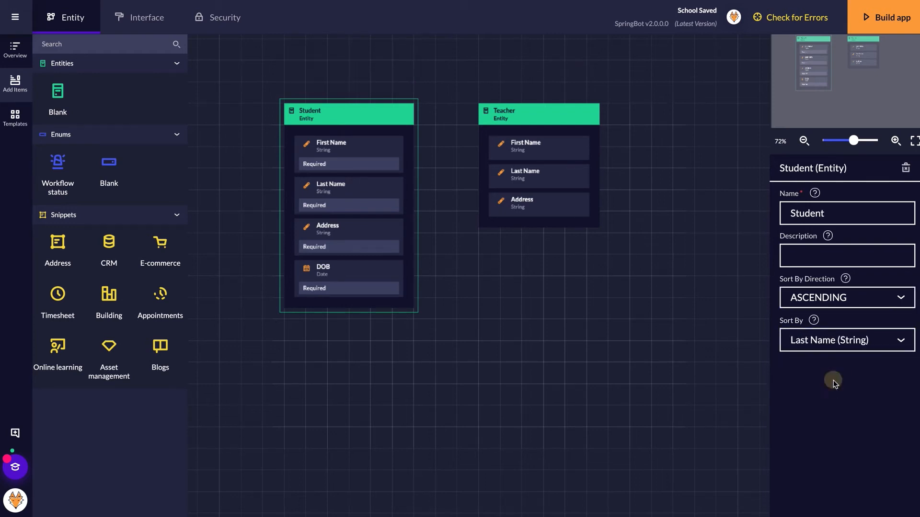
pyautogui.click(369, 149)
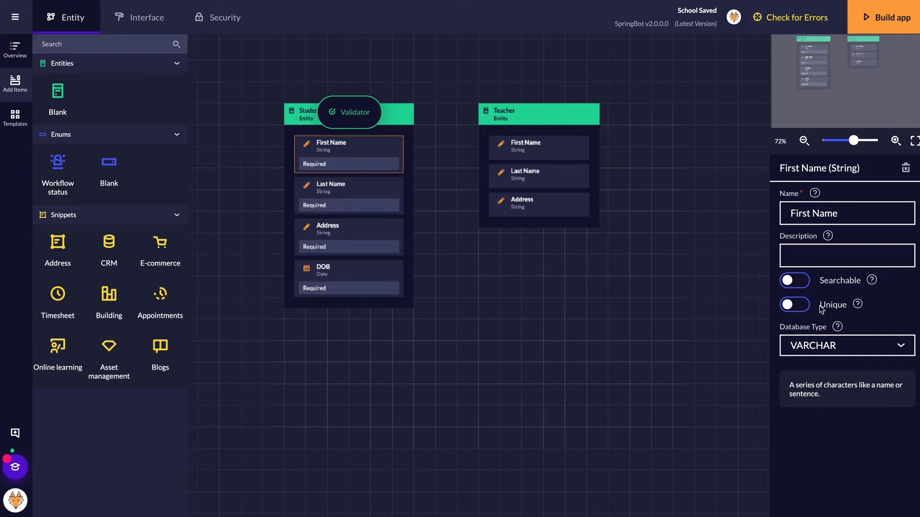
# - Turn on Searchable for Student's First Name, Last Name and Address attributes
pyautogui.click(798, 282)
pyautogui.click(373, 187)
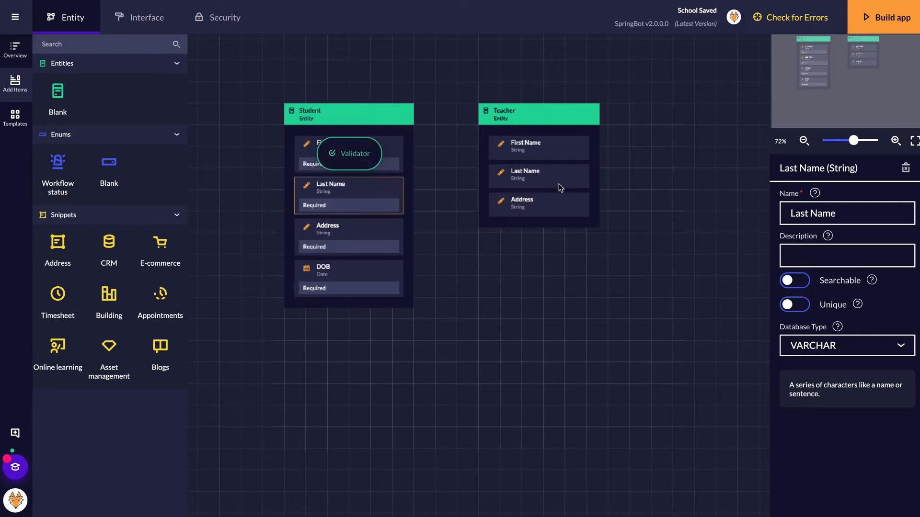
pyautogui.click(805, 283)
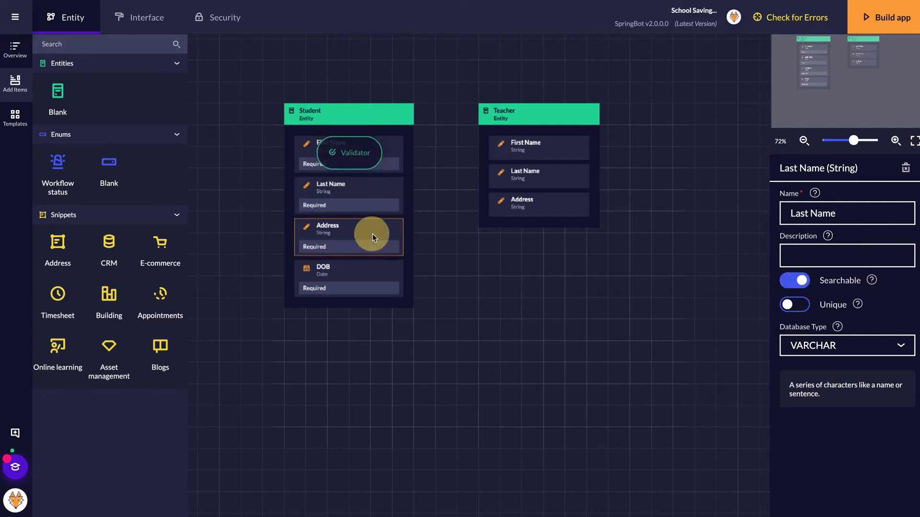
pyautogui.click(372, 234)
pyautogui.click(803, 286)
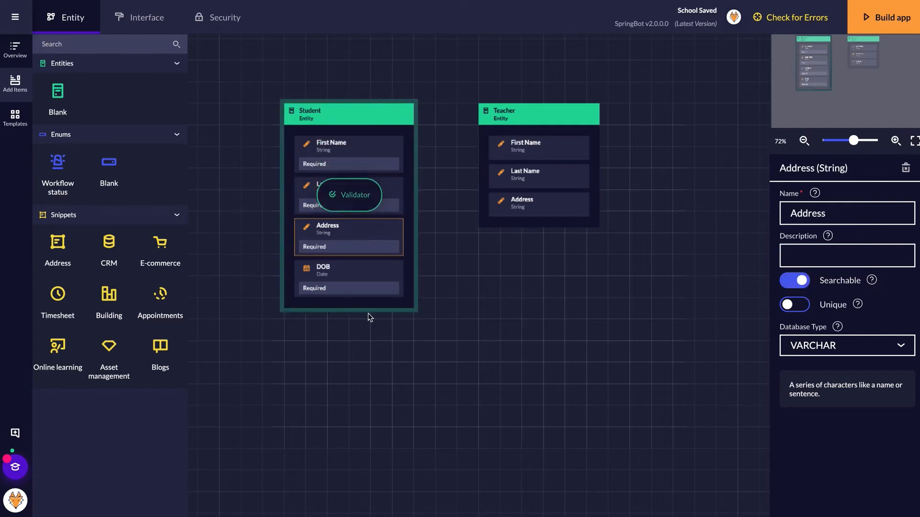
pyautogui.click(352, 288)
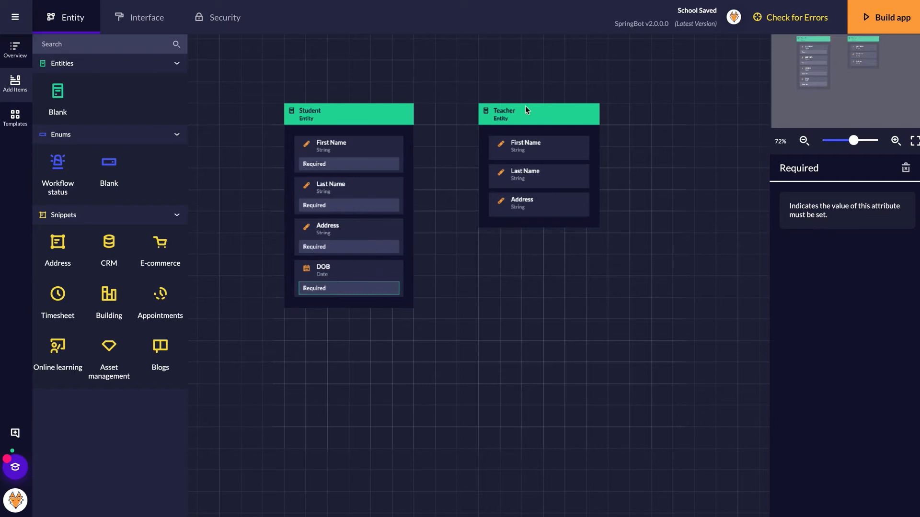
# - Turn on Searchable for Teacher's First Name, Last Name and Address attributes
pyautogui.click(551, 142)
pyautogui.click(795, 280)
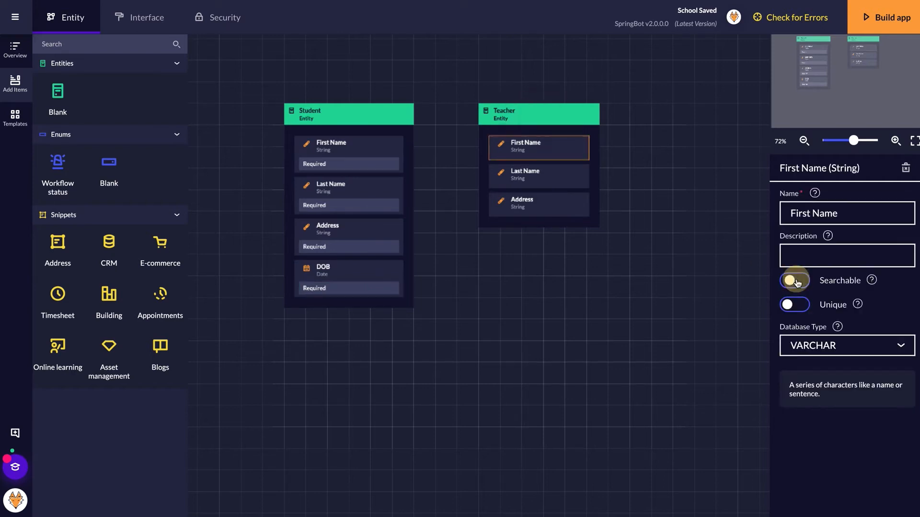
pyautogui.click(576, 178)
pyautogui.click(794, 281)
pyautogui.click(556, 213)
pyautogui.click(795, 280)
pyautogui.click(543, 248)
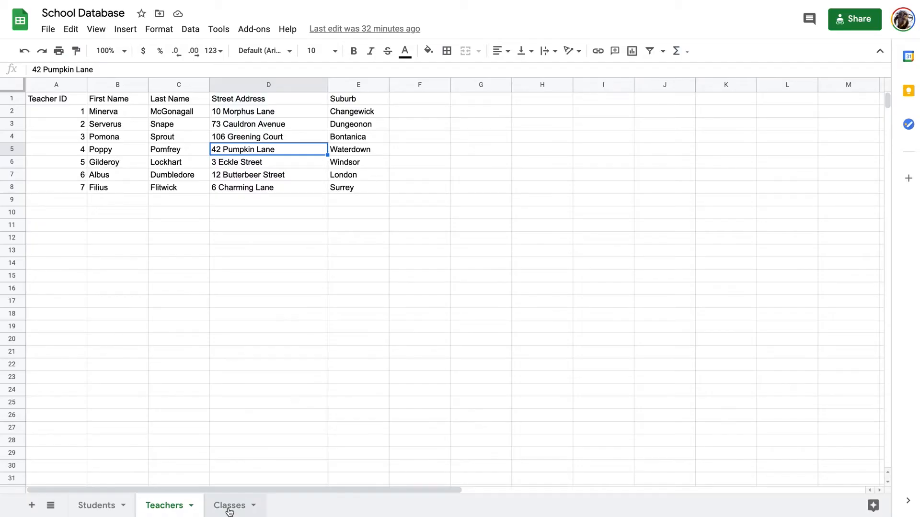
pyautogui.click(229, 509)
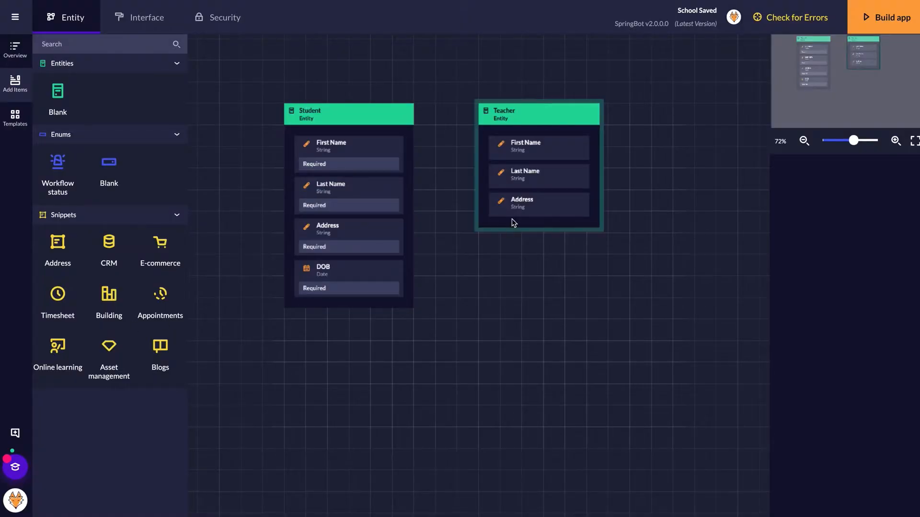
# - Move Teacher right and place a new entity named Class between Student and Teacher
pyautogui.click(534, 114)
pyautogui.moveTo(519, 116); pyautogui.dragTo(690, 113)
pyautogui.moveTo(57, 91); pyautogui.dragTo(505, 125)
pyautogui.moveTo(501, 95)
pyautogui.mouseDown()
pyautogui.moveTo(532, 127)
pyautogui.moveTo(517, 102)
pyautogui.mouseUp()
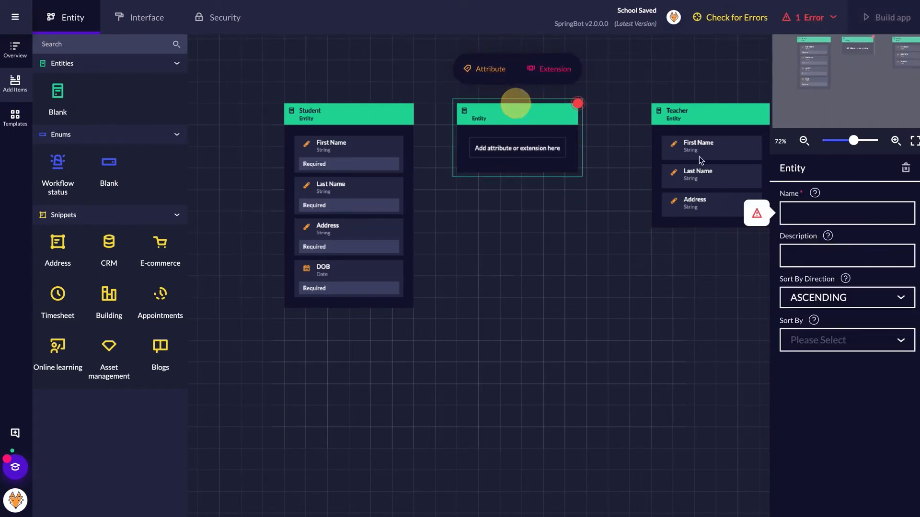
pyautogui.click(801, 213)
pyautogui.write('Class')
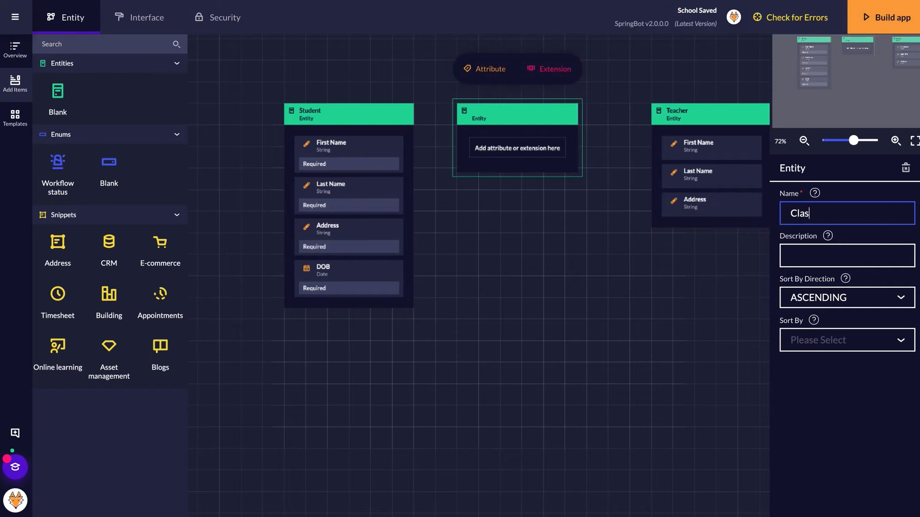
pyautogui.click(510, 115)
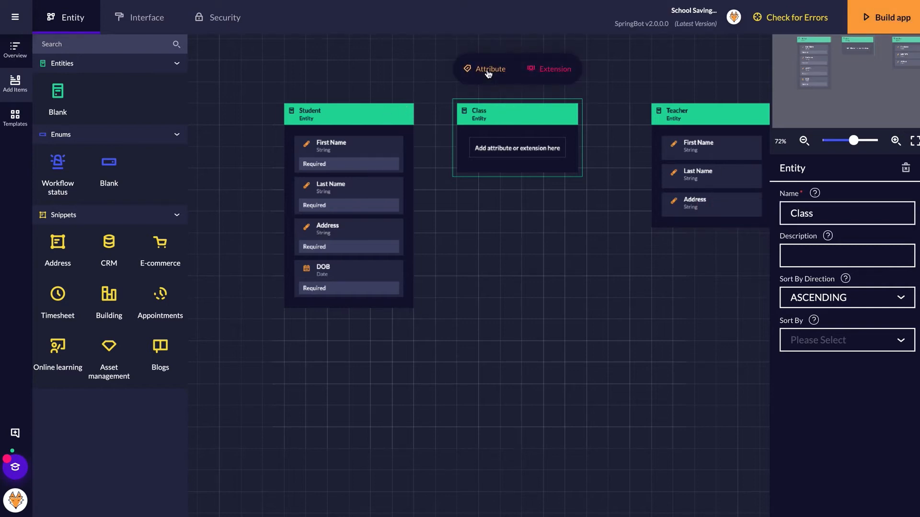
# - Give Class a String attribute named Name with the Required validator
pyautogui.click(489, 68)
pyautogui.click(261, 144)
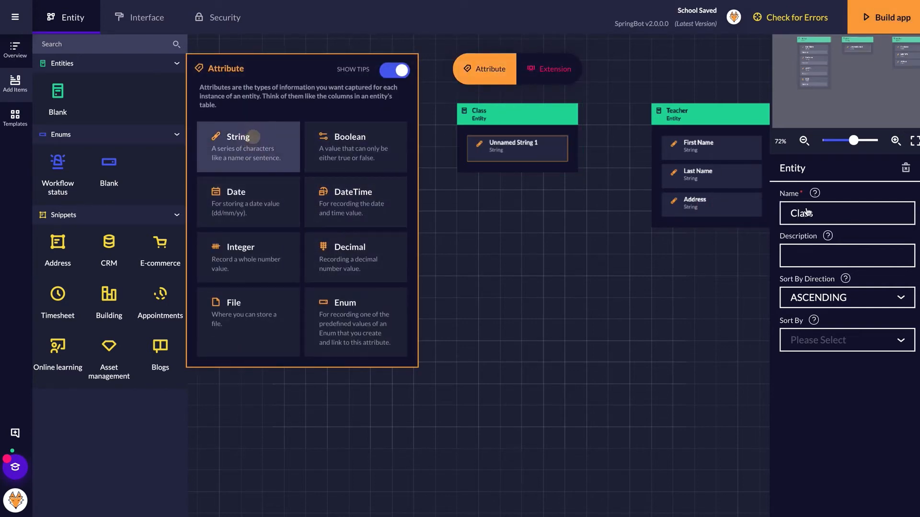
pyautogui.tripleClick(838, 212)
pyautogui.write('Name')
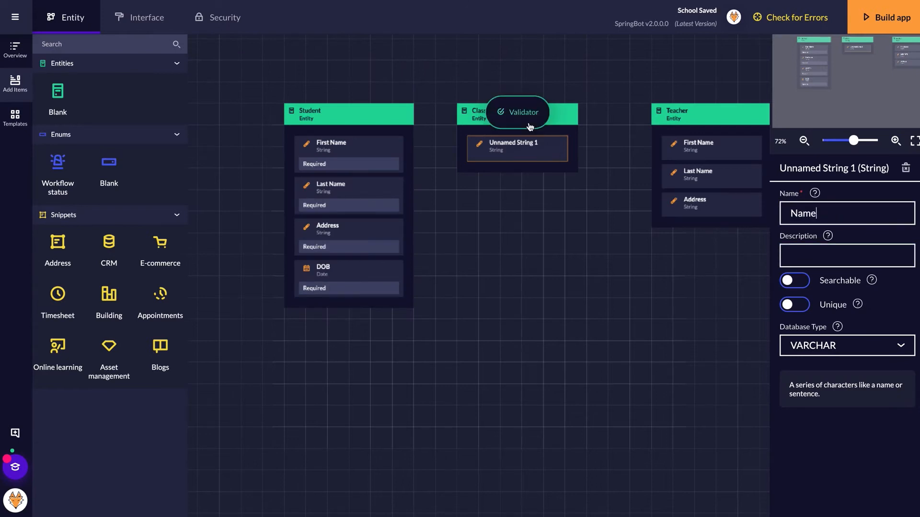
pyautogui.click(529, 122)
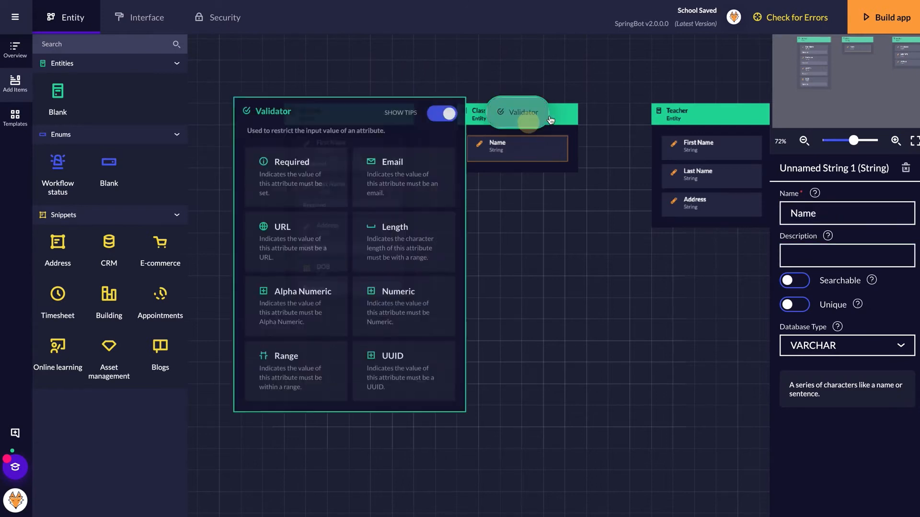
pyautogui.click(562, 117)
pyautogui.click(513, 144)
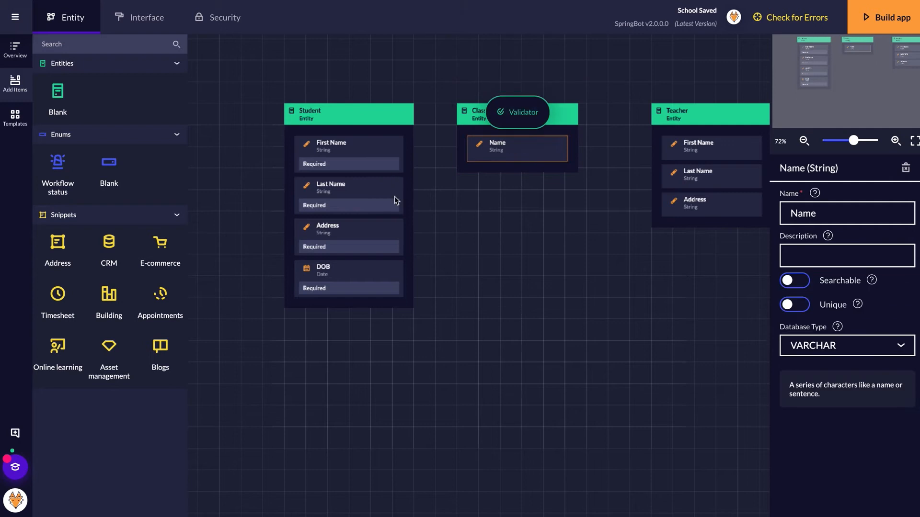
pyautogui.click(507, 126)
pyautogui.click(315, 173)
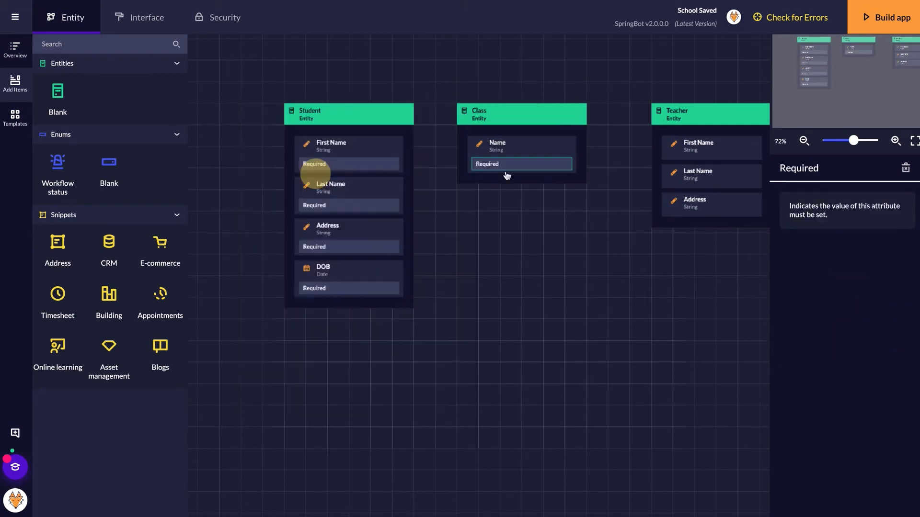
# - Add the Required validator to Teacher's First Name and Last Name, then nudge Class right
pyautogui.click(692, 146)
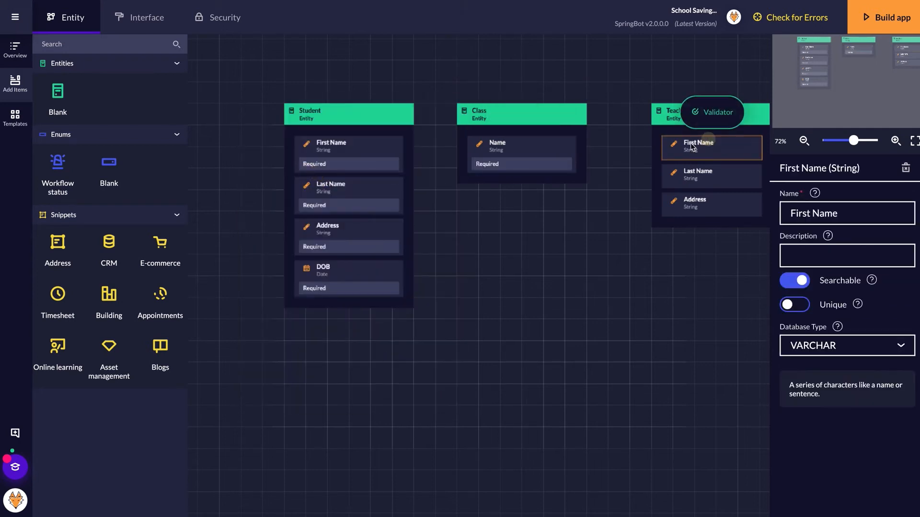
pyautogui.click(722, 114)
pyautogui.click(486, 184)
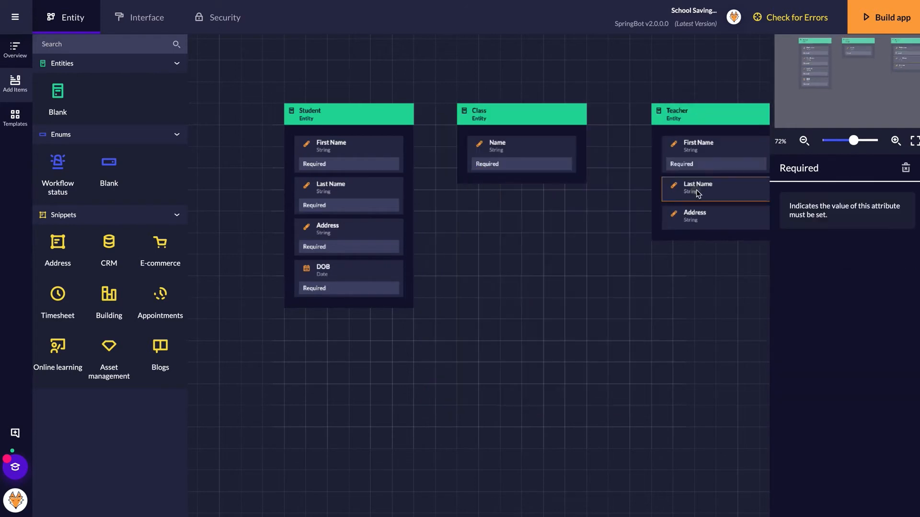
pyautogui.click(696, 190)
pyautogui.click(722, 153)
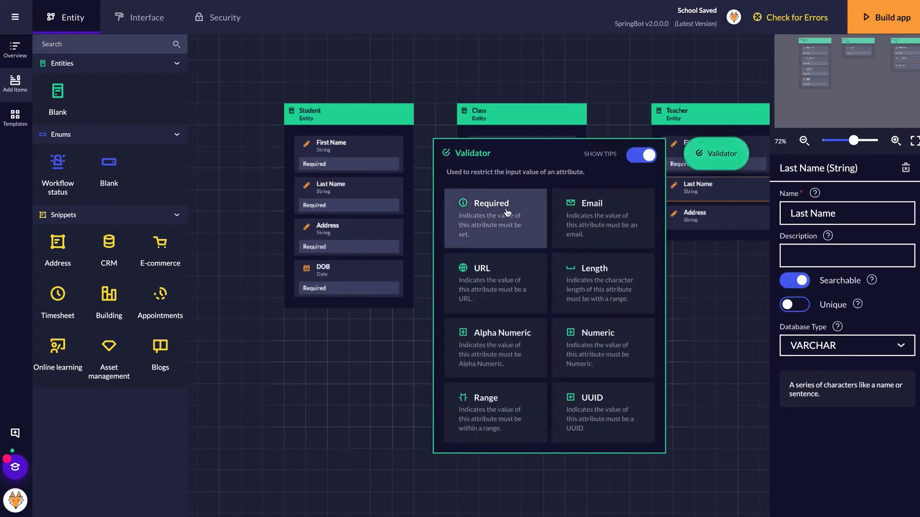
pyautogui.click(503, 207)
pyautogui.click(532, 104)
pyautogui.moveTo(522, 117); pyautogui.dragTo(538, 116)
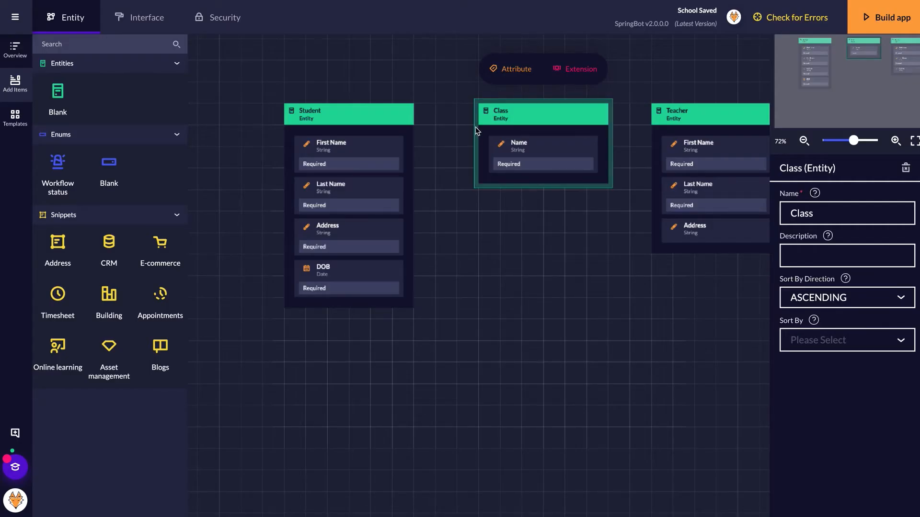
# - Connect Student to Class and Teacher to Class, making both relationships Many to Many
pyautogui.moveTo(418, 127); pyautogui.dragTo(475, 131)
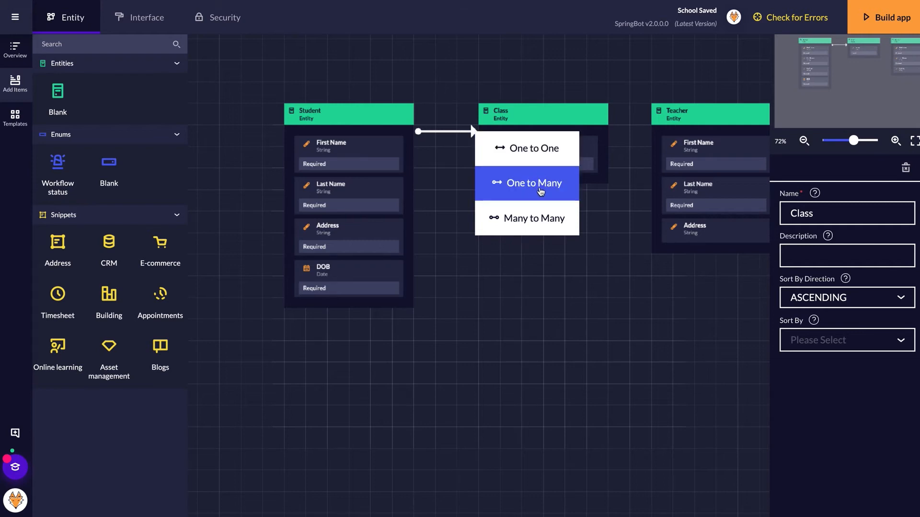
pyautogui.click(534, 220)
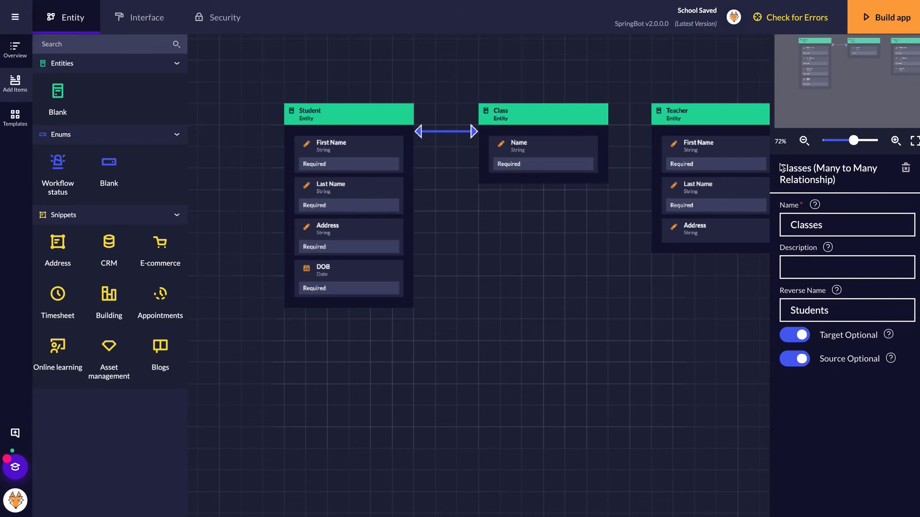
pyautogui.click(650, 127)
pyautogui.moveTo(651, 130); pyautogui.dragTo(614, 125)
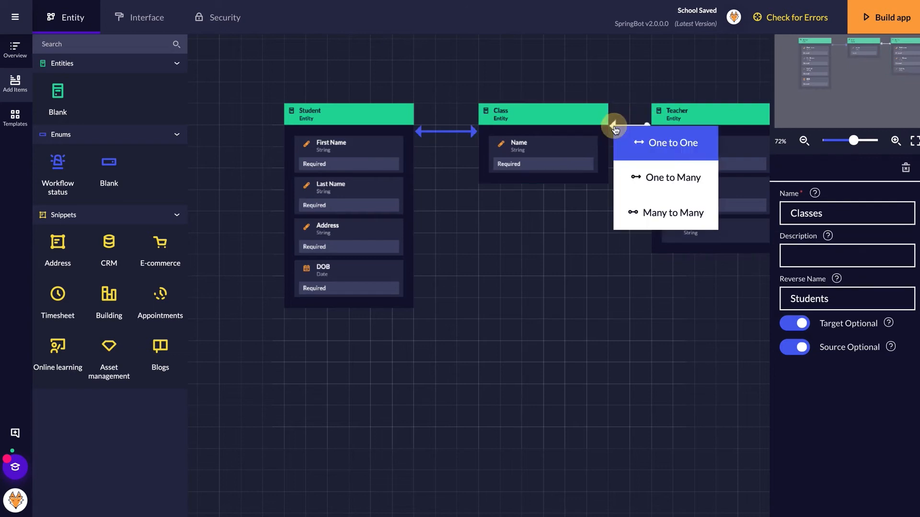
pyautogui.click(649, 213)
pyautogui.click(570, 282)
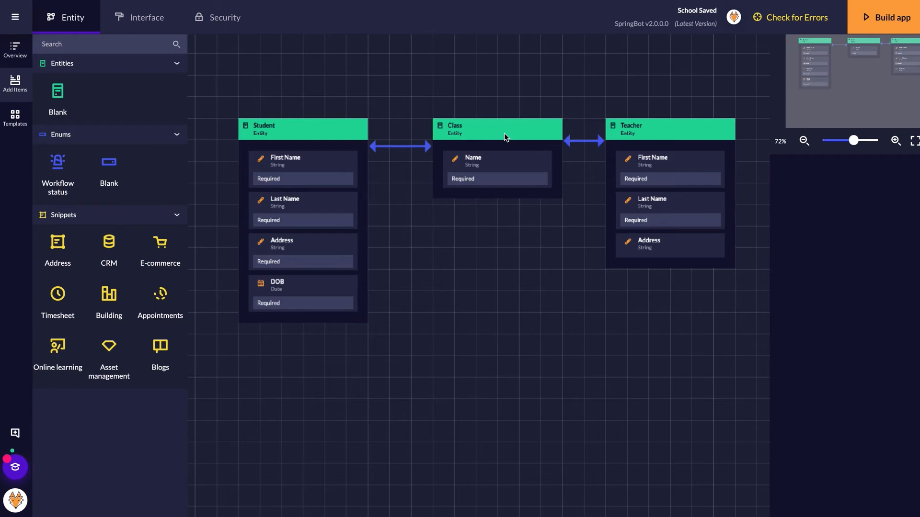
# - Add the User extension to the Student entity, then to the Teacher entity
pyautogui.click(295, 139)
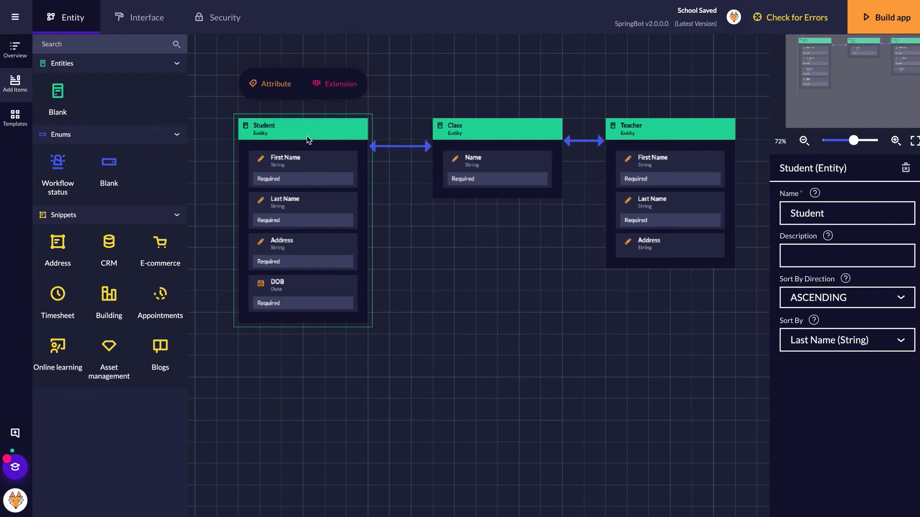
pyautogui.click(339, 91)
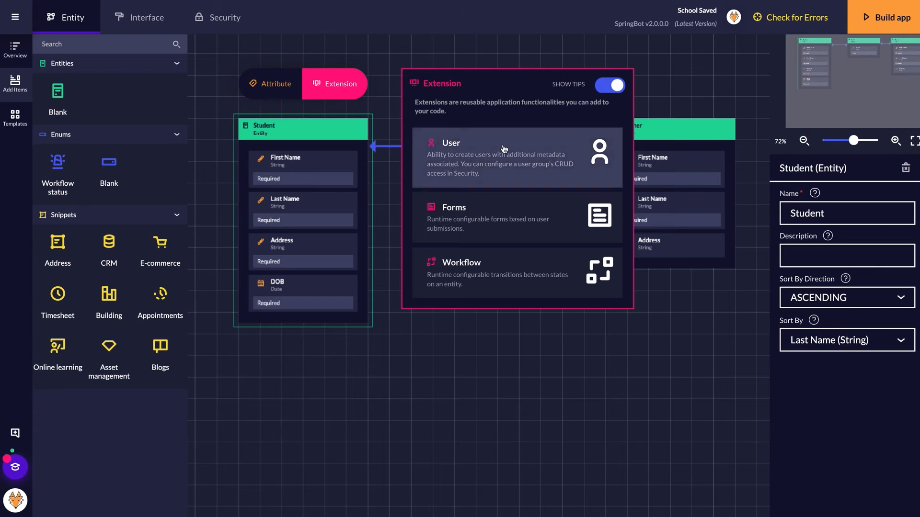
pyautogui.click(523, 168)
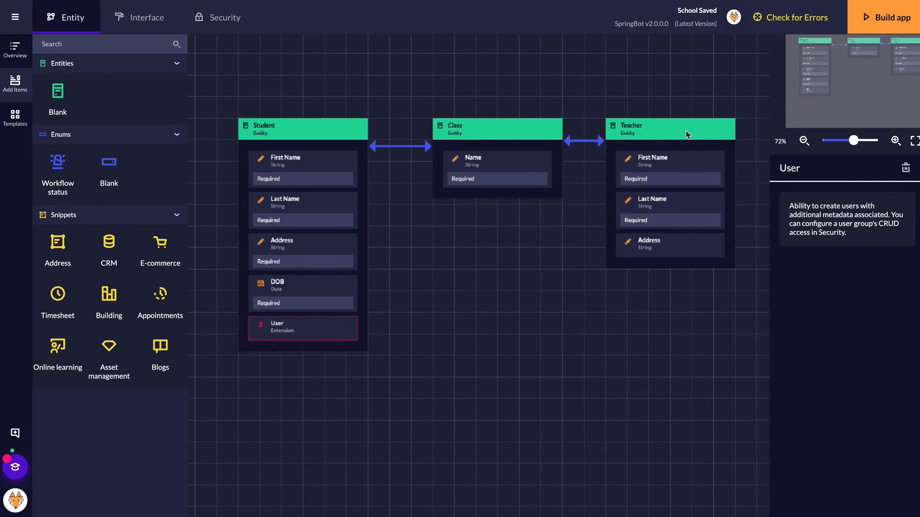
pyautogui.click(674, 128)
pyautogui.click(691, 82)
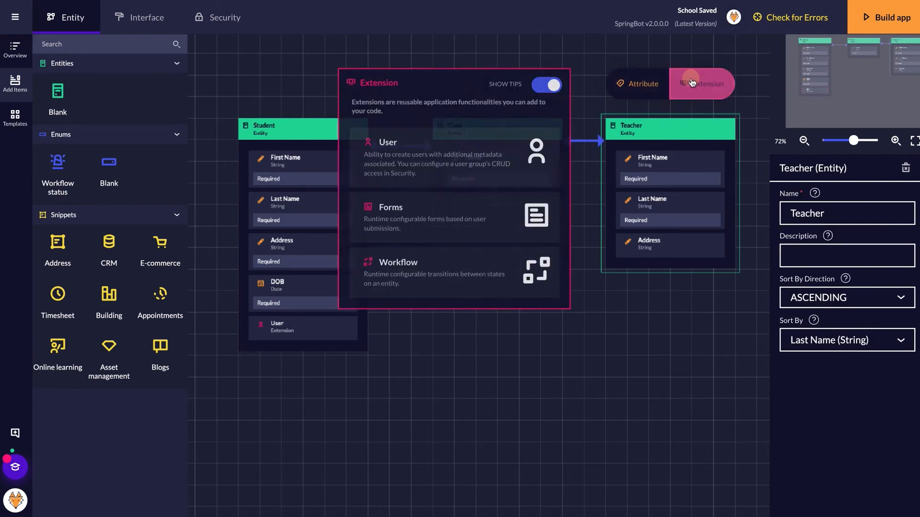
pyautogui.click(435, 160)
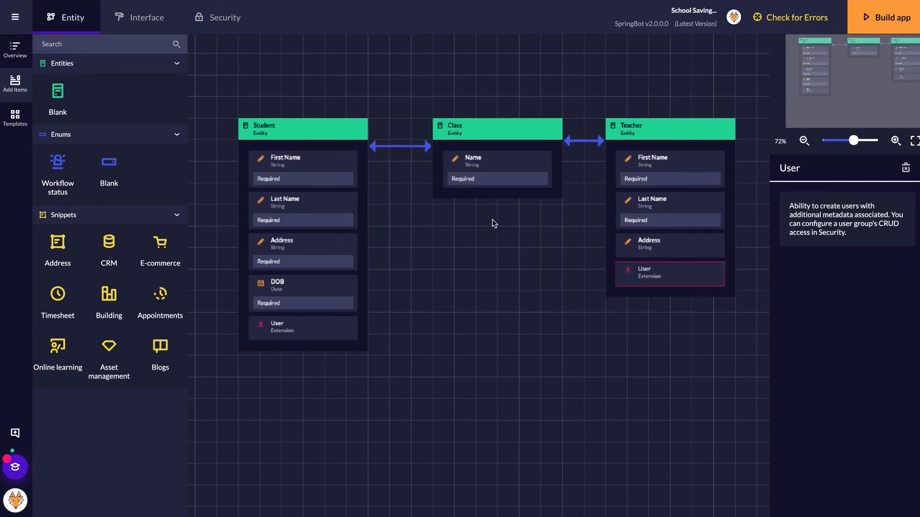
pyautogui.click(479, 343)
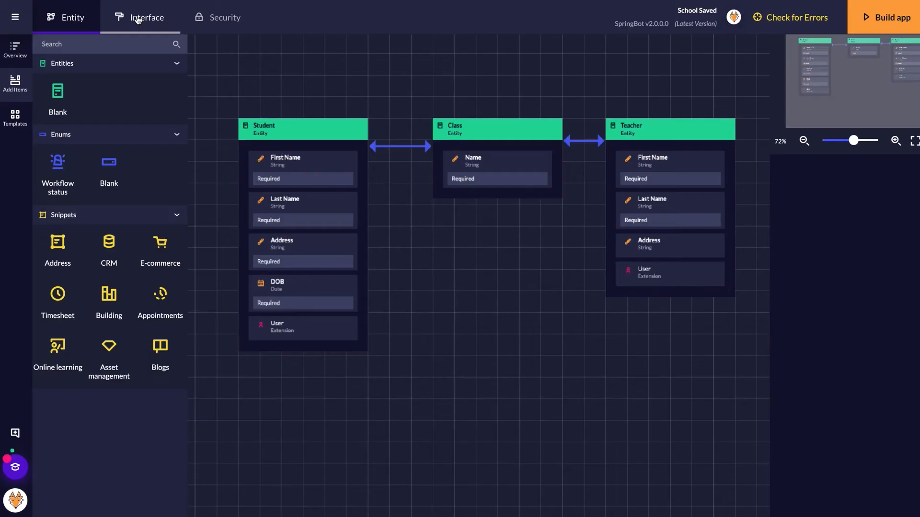
# - Switch to the Interface tab to see the School app's empty Pages list
pyautogui.click(137, 18)
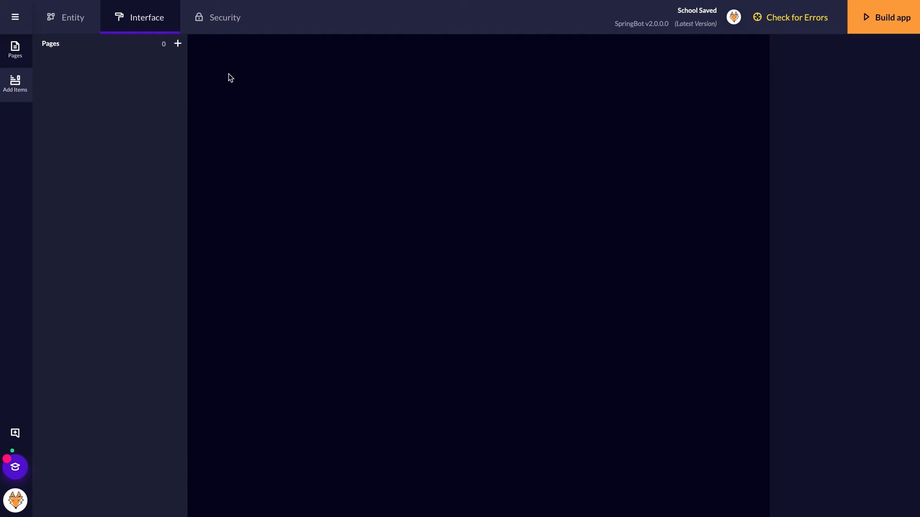
# - Create three new pages and rename them Students, Teachers and Classes
pyautogui.click(178, 45)
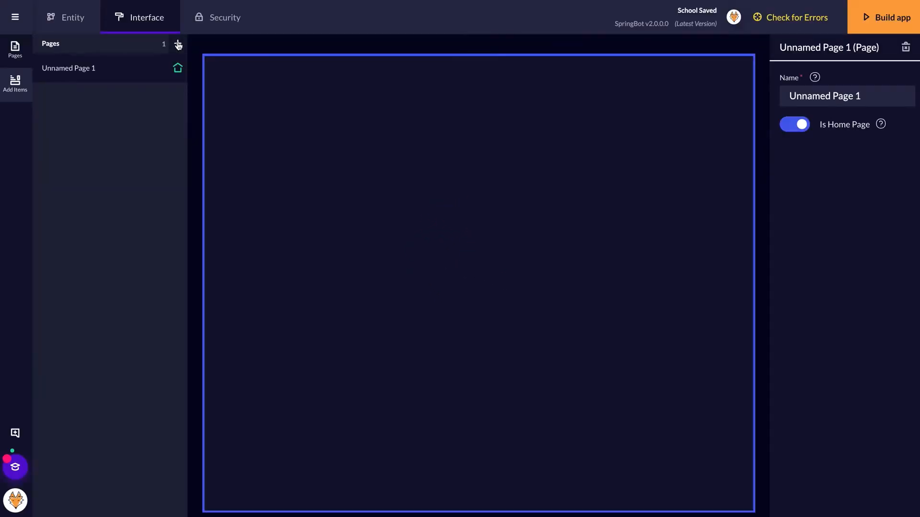
pyautogui.tripleClick(831, 98)
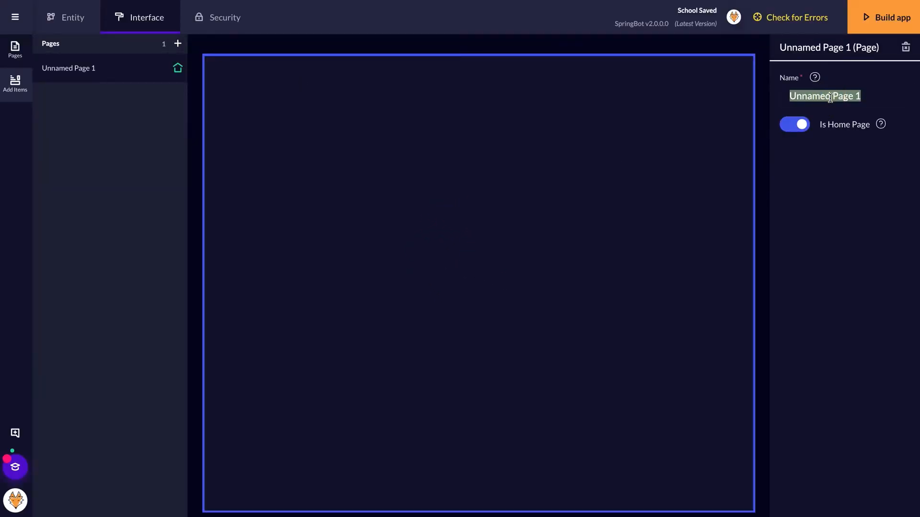
pyautogui.write('Students')
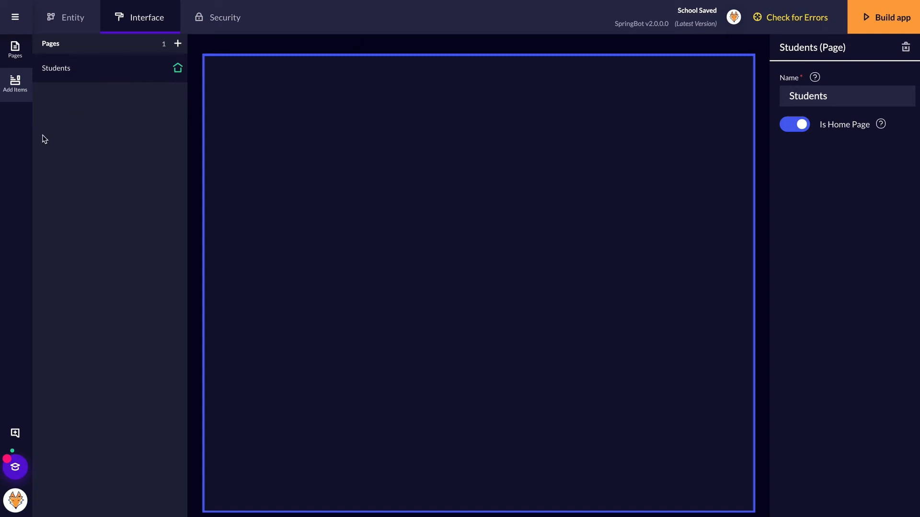
pyautogui.click(178, 43)
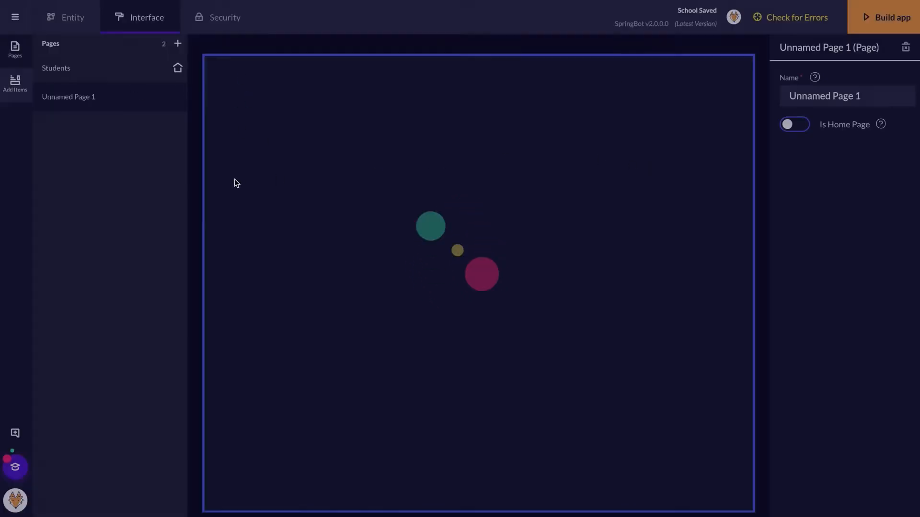
pyautogui.tripleClick(831, 94)
pyautogui.write('Teachers')
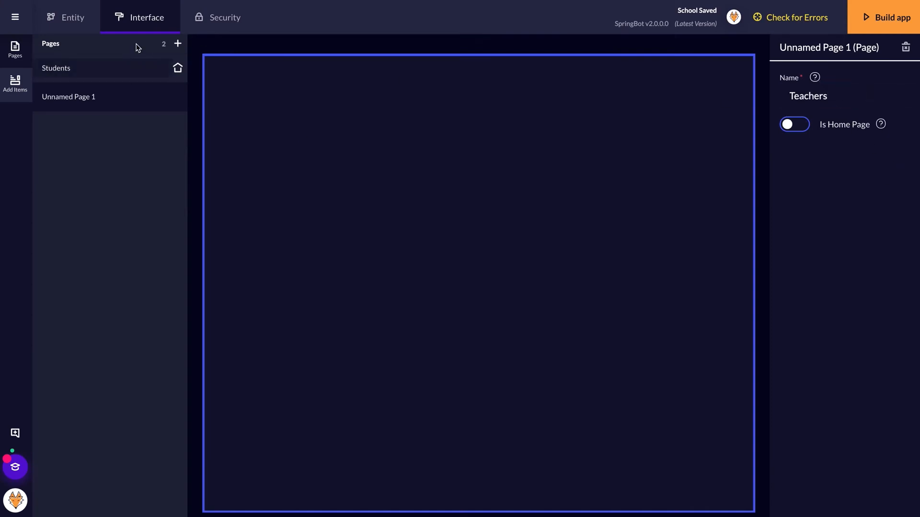
pyautogui.click(175, 41)
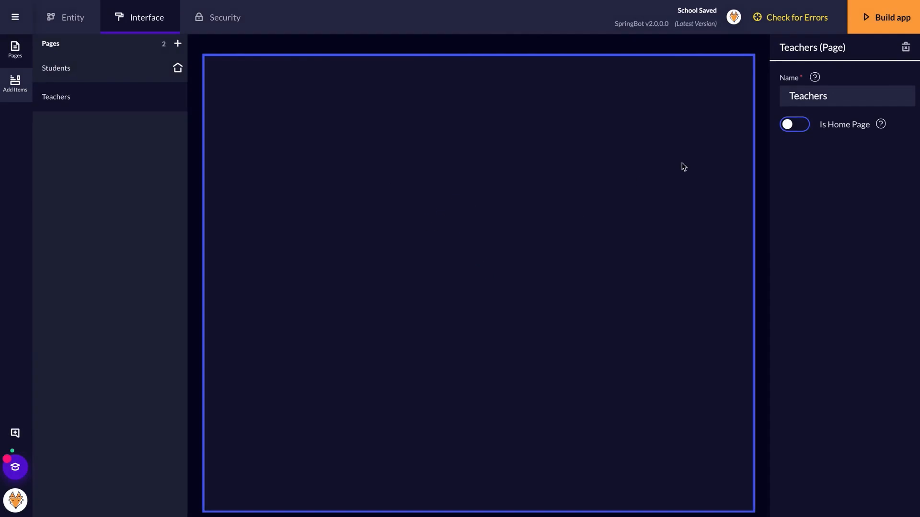
pyautogui.click(177, 44)
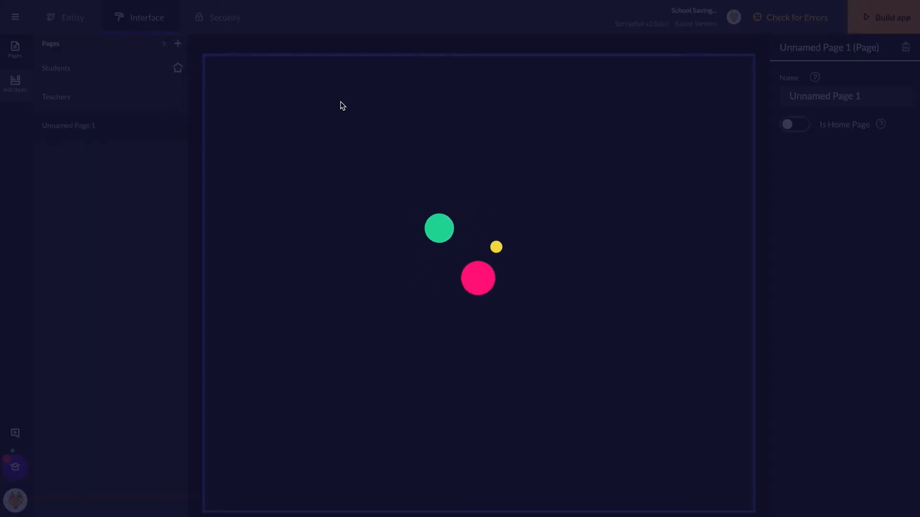
pyautogui.tripleClick(821, 94)
pyautogui.write('Classes')
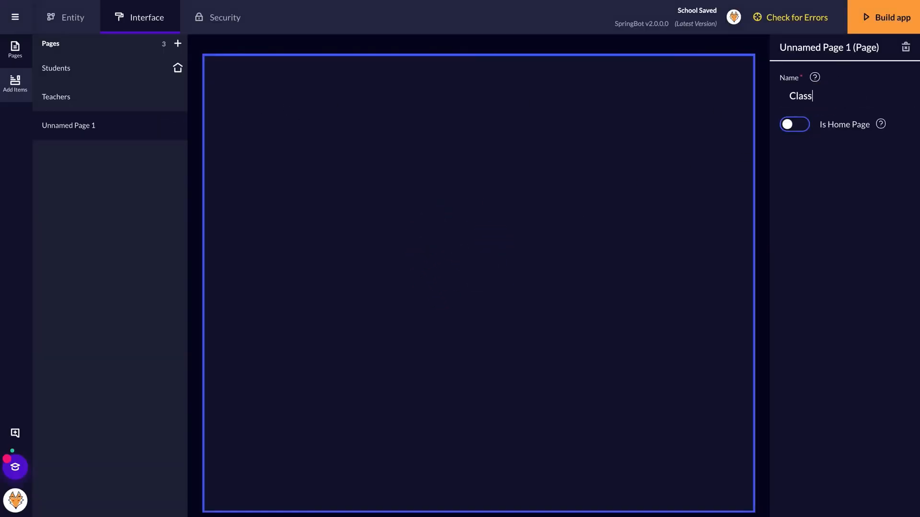
pyautogui.click(862, 250)
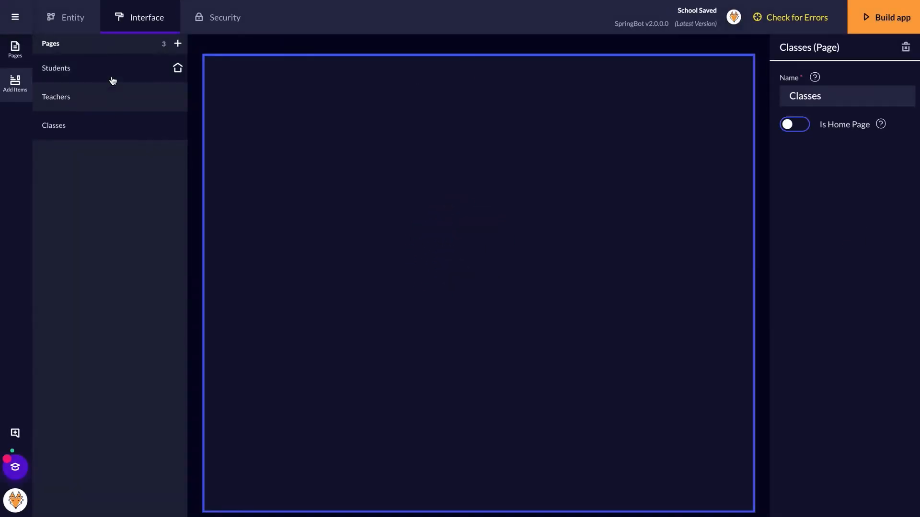
pyautogui.click(56, 69)
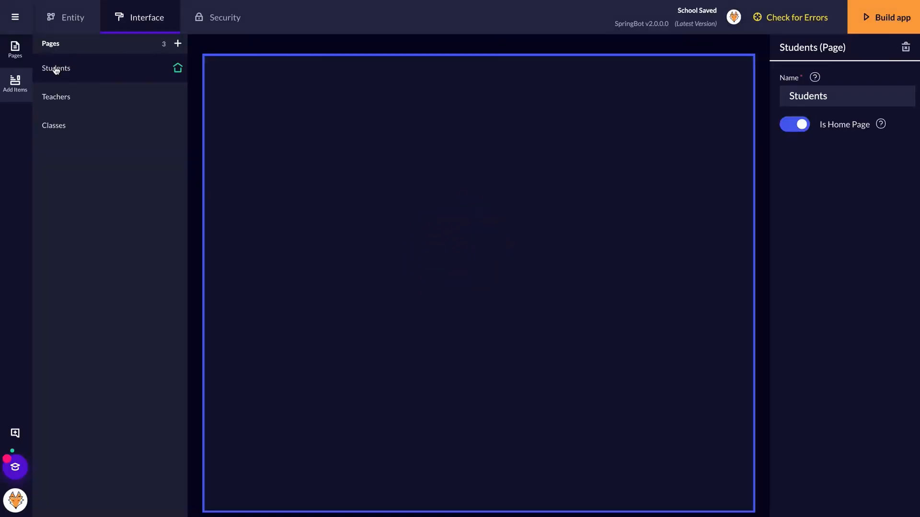
# - Show the Add Items palette for the Students page and scroll through its components
pyautogui.click(12, 92)
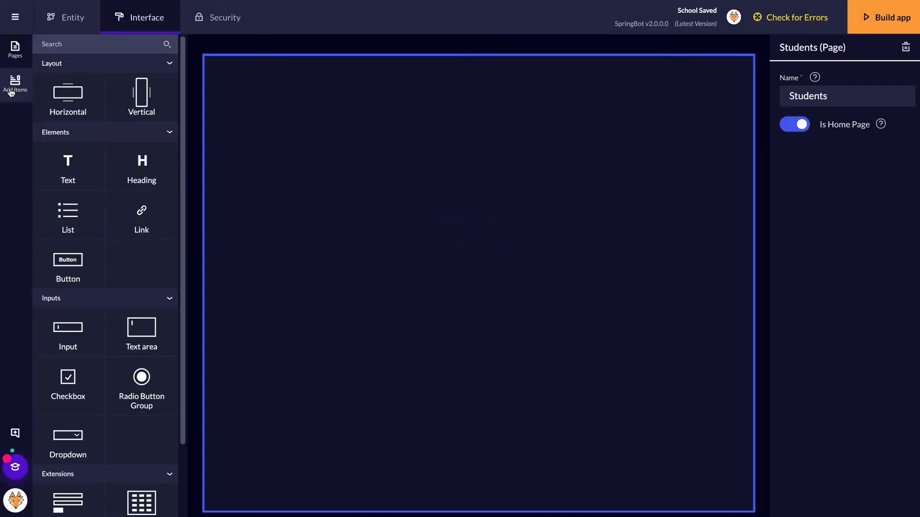
pyautogui.scroll(-1, 104, 177)
pyautogui.scroll(1, 104, 178)
pyautogui.scroll(-2, 104, 177)
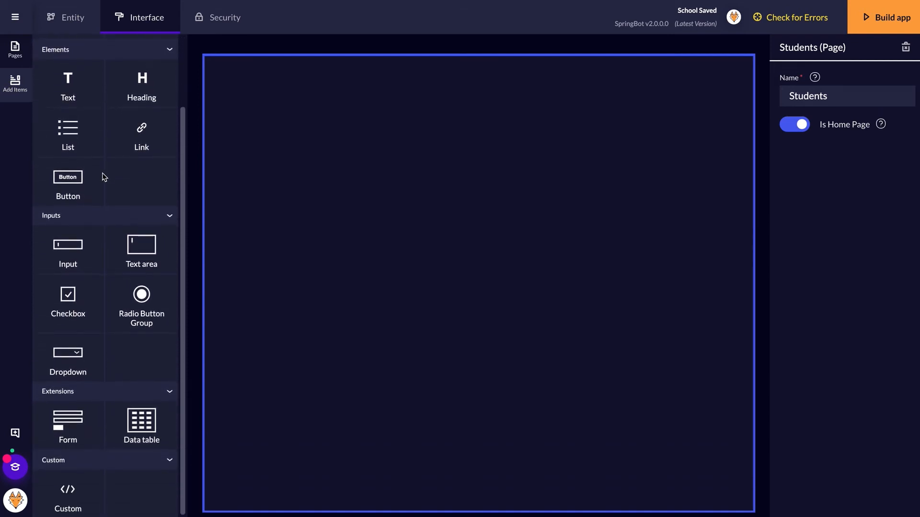
pyautogui.scroll(3, 103, 177)
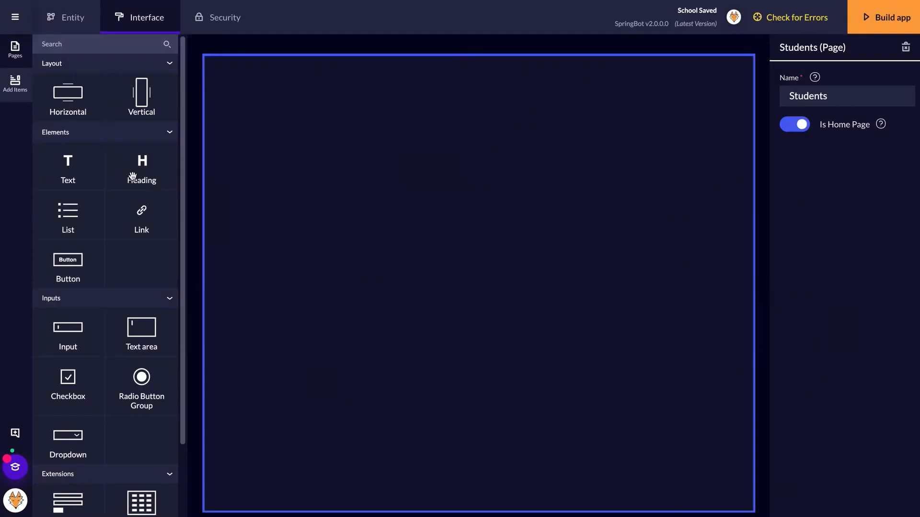
# - Place a heading at the top of the Students page reading 'Students'
pyautogui.moveTo(132, 176); pyautogui.dragTo(412, 90)
pyautogui.click(814, 97)
pyautogui.write('Students')
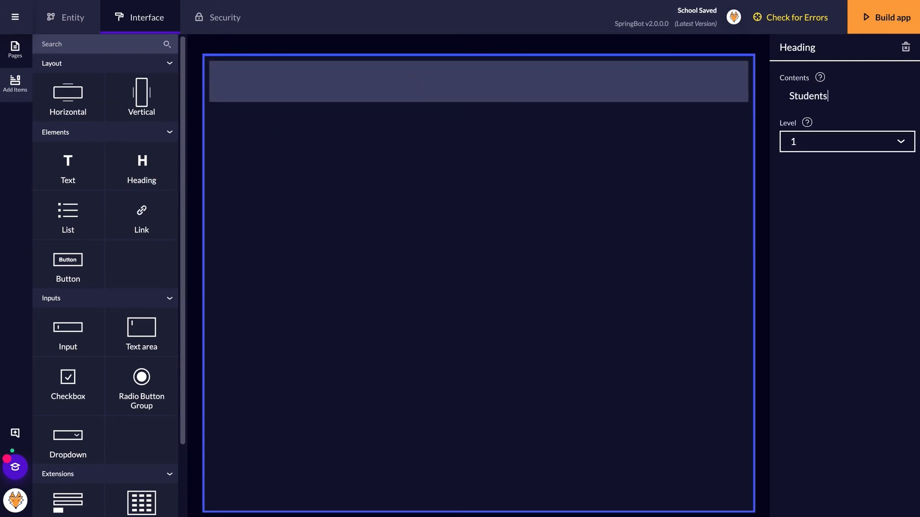
pyautogui.click(540, 177)
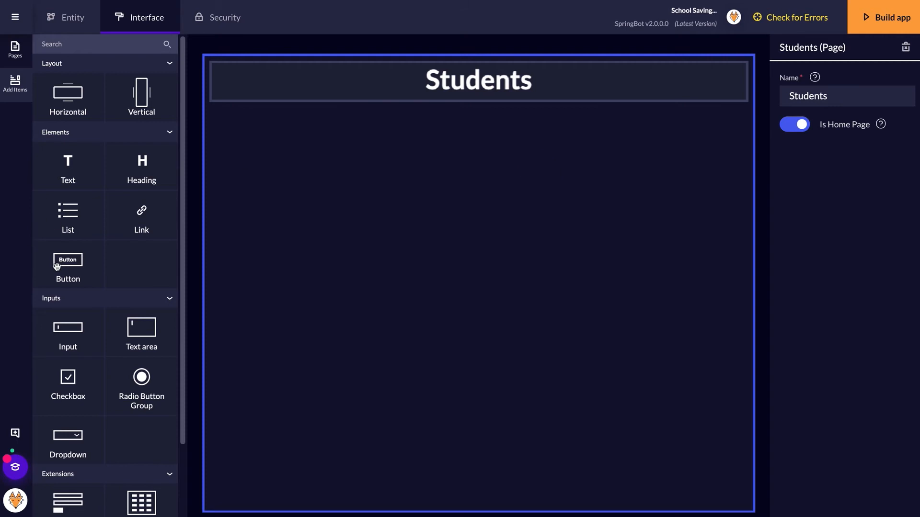
# - Add a data table below the heading and link it to the Student entity
pyautogui.scroll(-3, 57, 266)
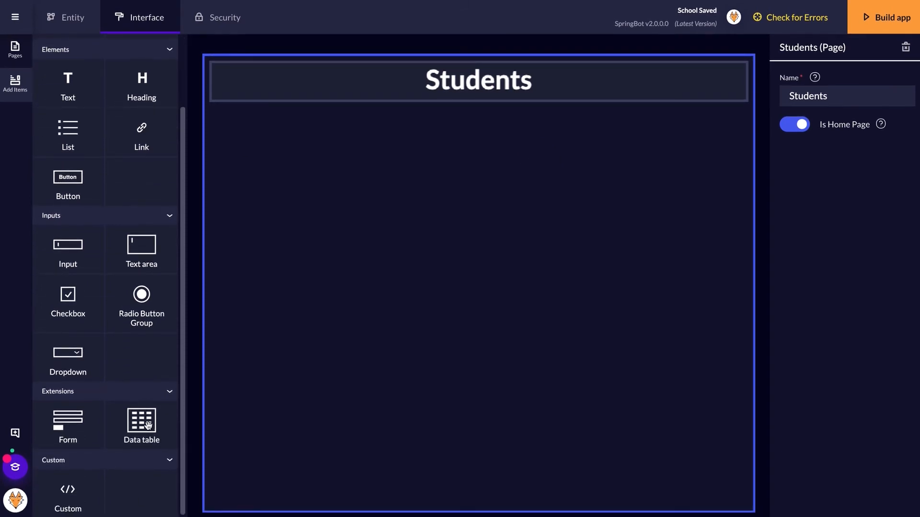
pyautogui.moveTo(147, 425); pyautogui.dragTo(423, 211)
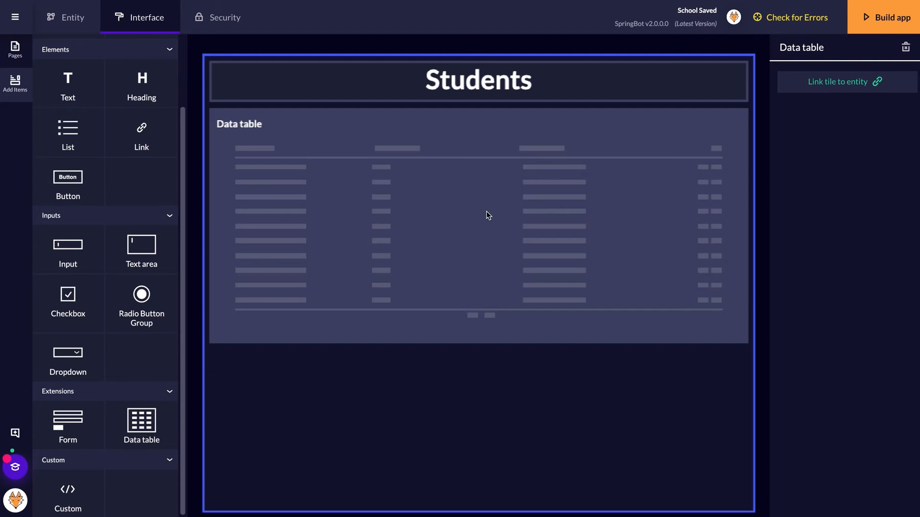
pyautogui.click(415, 213)
pyautogui.click(830, 83)
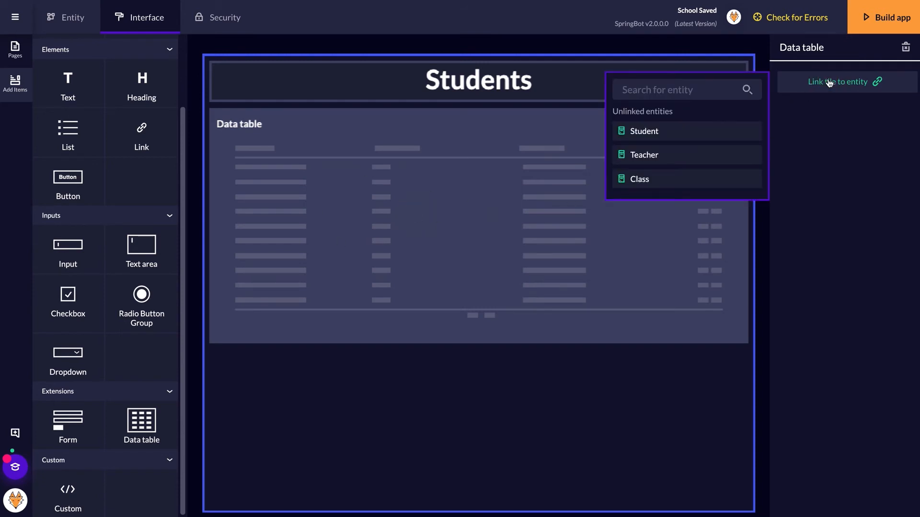
pyautogui.click(644, 131)
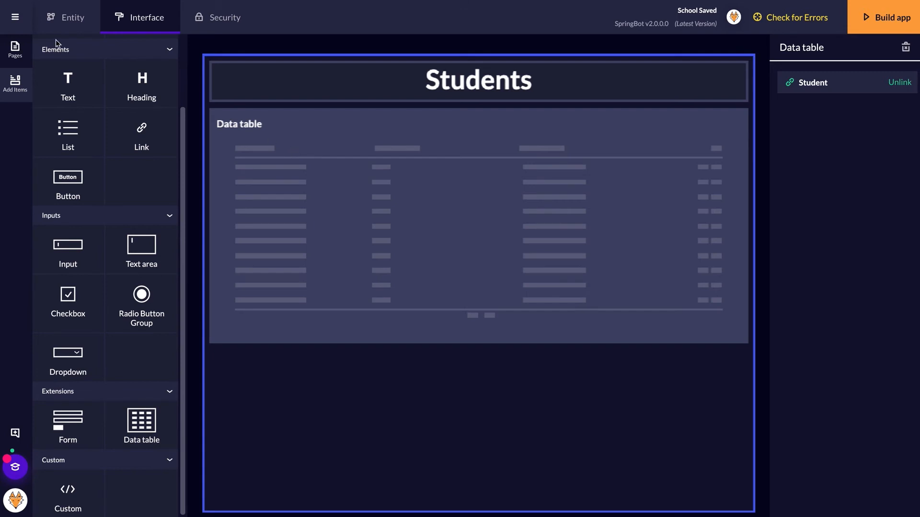
# - On the Teachers page, add a 'Teachers' heading and a data table linked to Teacher
pyautogui.click(15, 48)
pyautogui.click(60, 99)
pyautogui.click(14, 83)
pyautogui.moveTo(142, 160); pyautogui.dragTo(431, 81)
pyautogui.click(811, 96)
pyautogui.write('Teachers')
pyautogui.scroll(-3, 105, 287)
pyautogui.moveTo(142, 421); pyautogui.dragTo(433, 230)
pyautogui.click(838, 81)
pyautogui.click(642, 154)
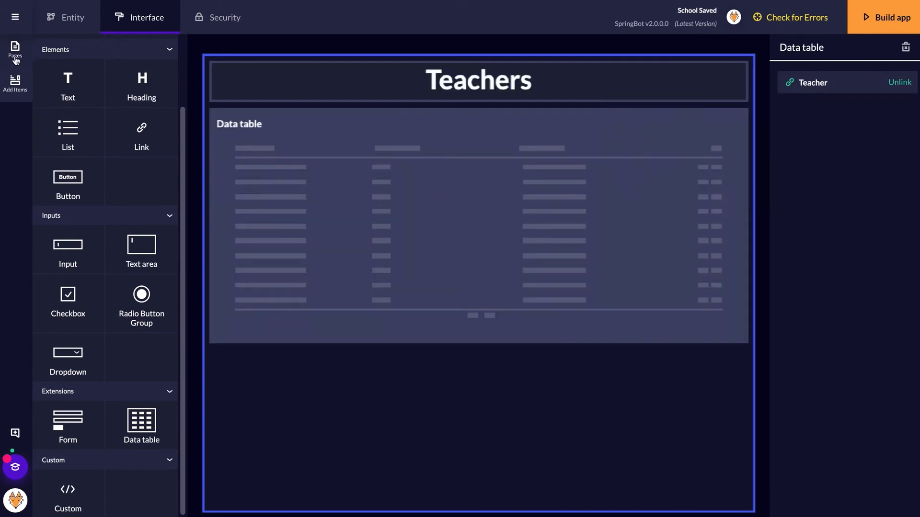
# - On the Classes page, add a 'Classes' heading with a data table beneath it
pyautogui.click(15, 48)
pyautogui.click(53, 125)
pyautogui.click(18, 95)
pyautogui.moveTo(142, 161); pyautogui.dragTo(479, 96)
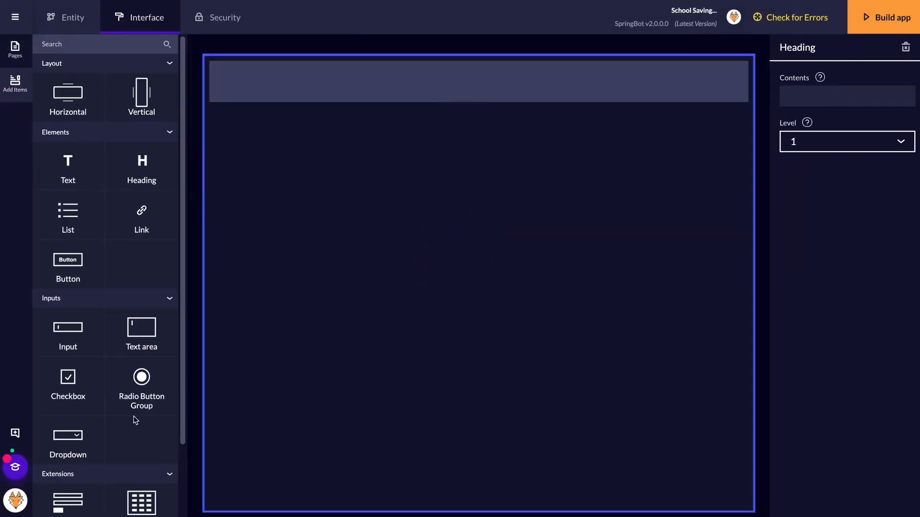
pyautogui.click(793, 91)
pyautogui.write('Classes')
pyautogui.scroll(-2, 166, 344)
pyautogui.moveTo(141, 421); pyautogui.dragTo(450, 216)
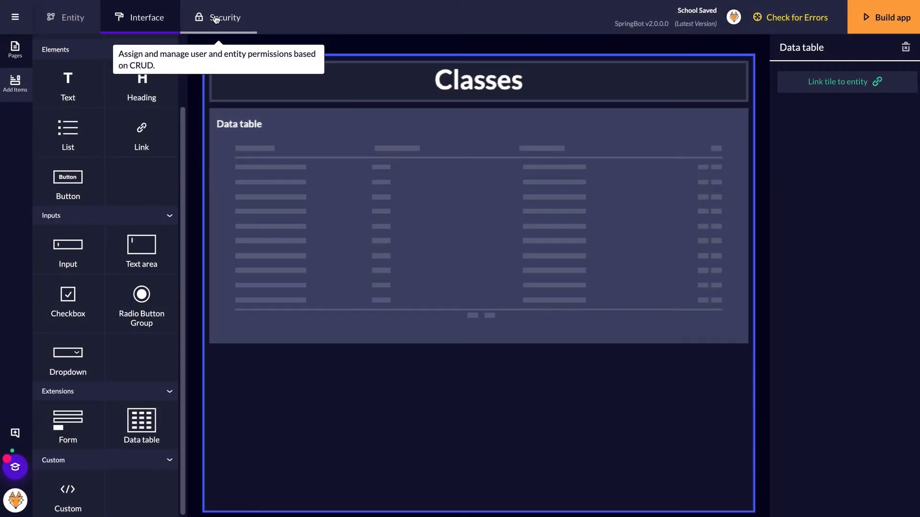
# - In Security, grant Student users create, update and delete permissions on every entity
pyautogui.click(216, 19)
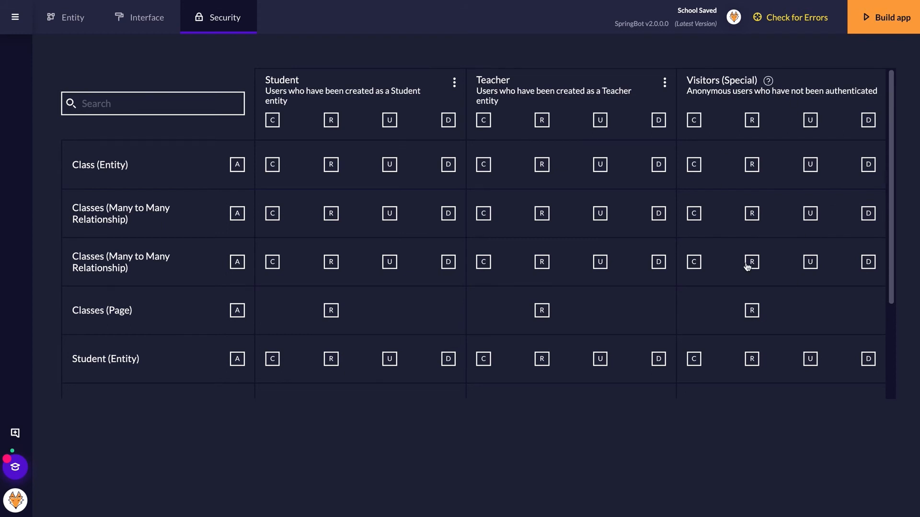
pyautogui.click(273, 119)
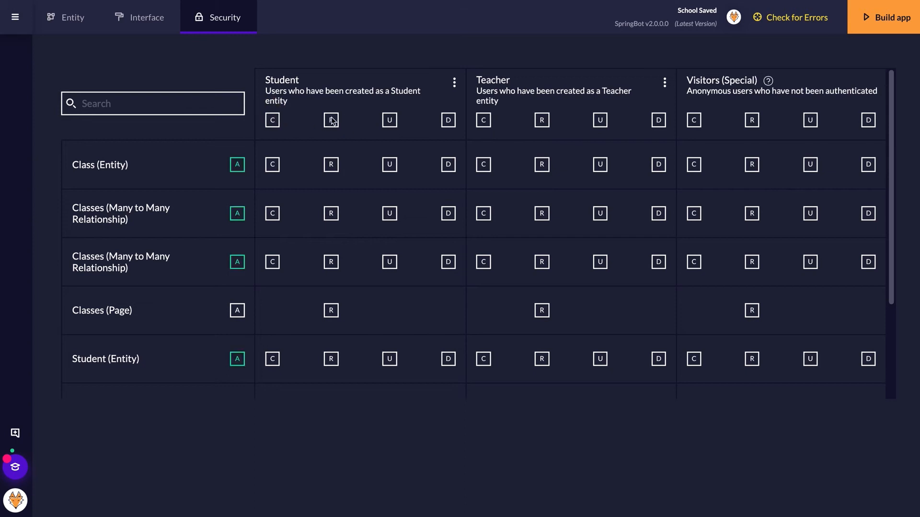
pyautogui.click(389, 120)
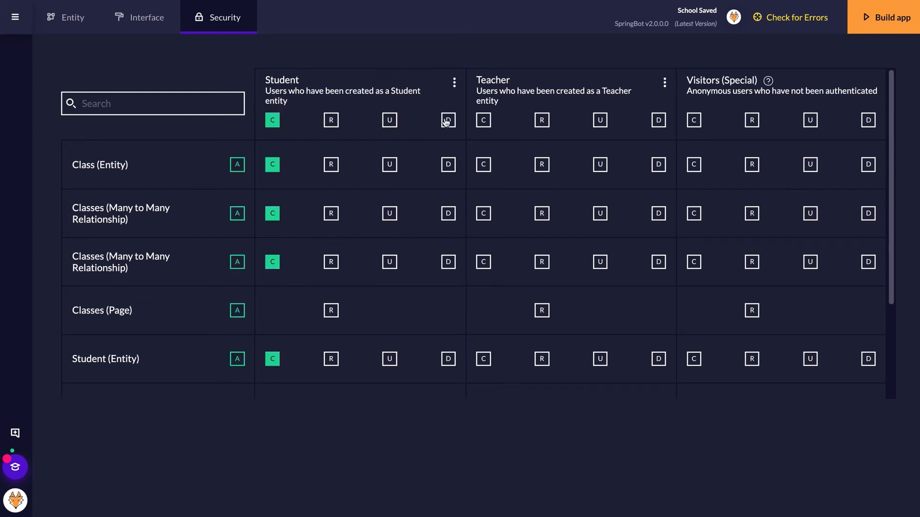
pyautogui.click(446, 120)
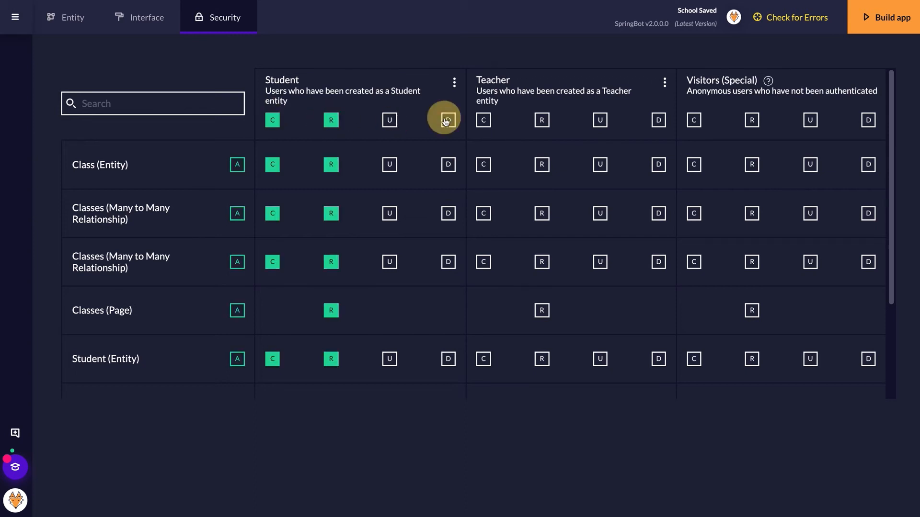
# - Give Teachers create, read, update and delete access to every entity
pyautogui.click(483, 121)
pyautogui.click(547, 120)
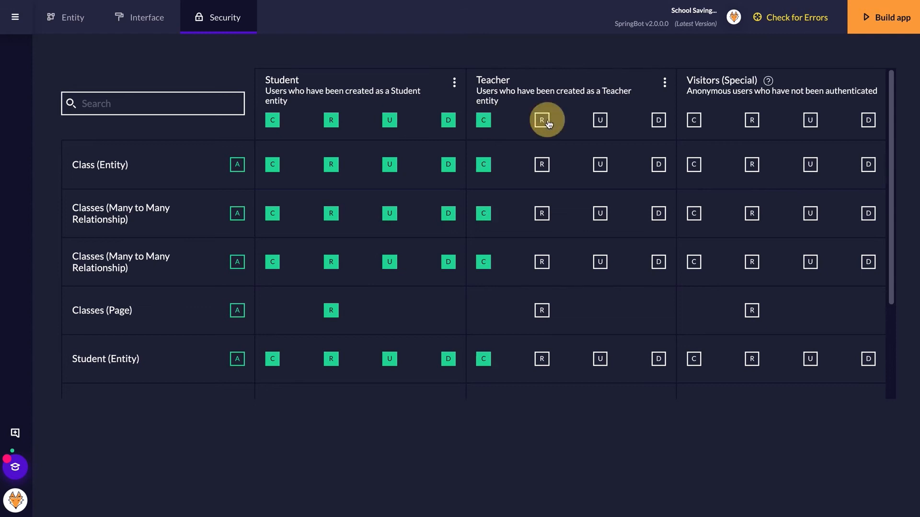
pyautogui.click(600, 121)
pyautogui.click(663, 121)
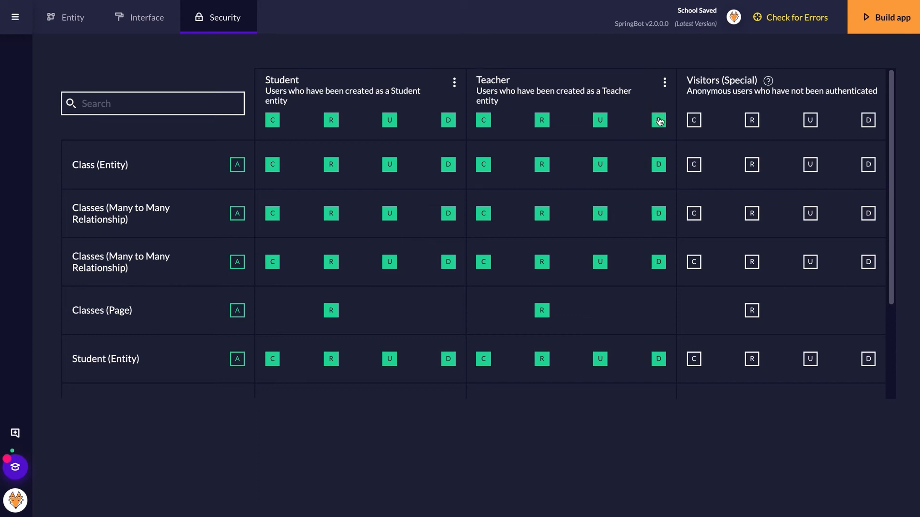
pyautogui.click(78, 21)
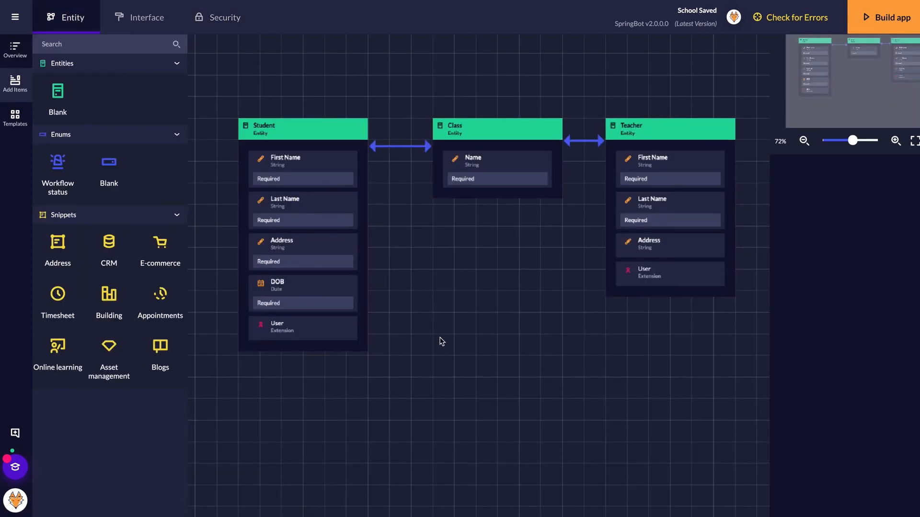
# - Add a blank entity named Admins below Class and give it the User extension
pyautogui.moveTo(60, 94); pyautogui.dragTo(489, 328)
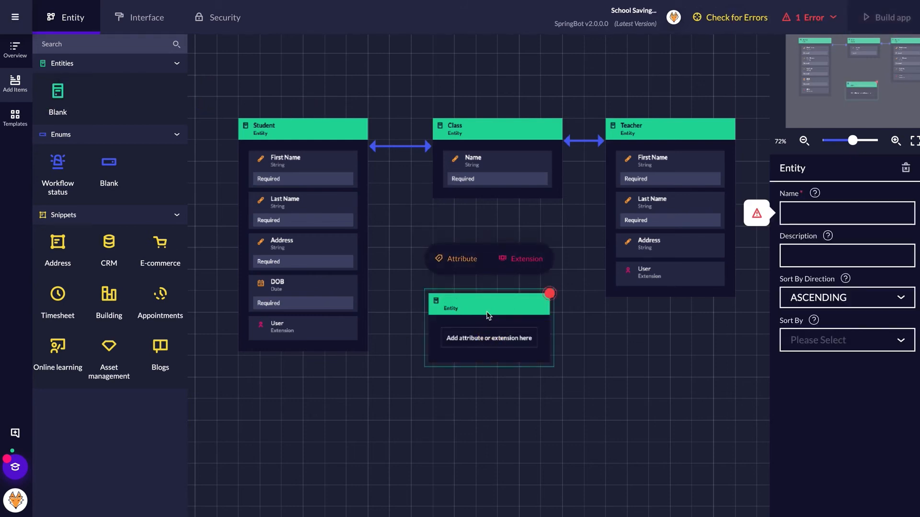
pyautogui.click(809, 206)
pyautogui.write('Admins')
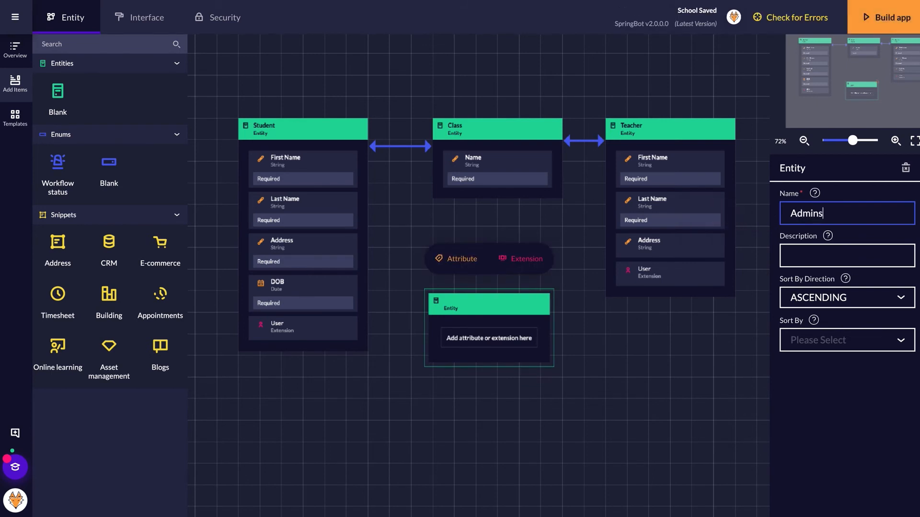
pyautogui.click(531, 301)
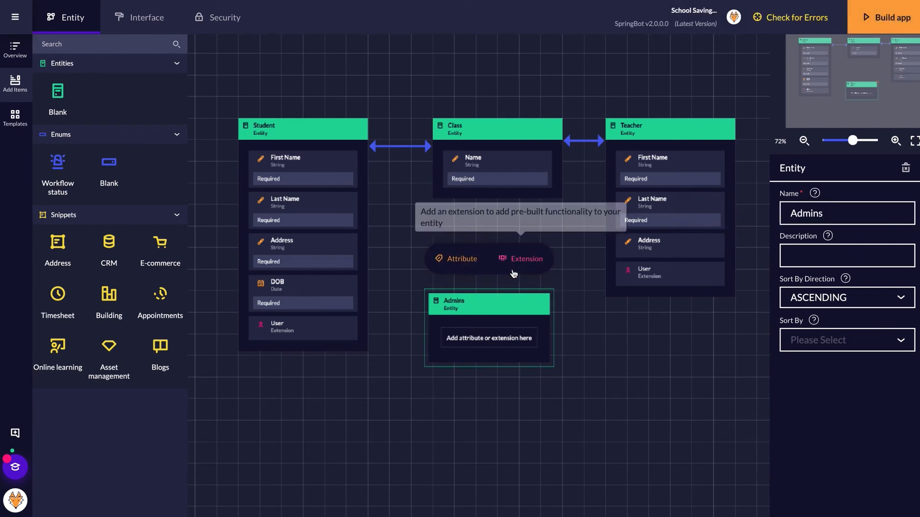
pyautogui.click(514, 272)
pyautogui.click(255, 327)
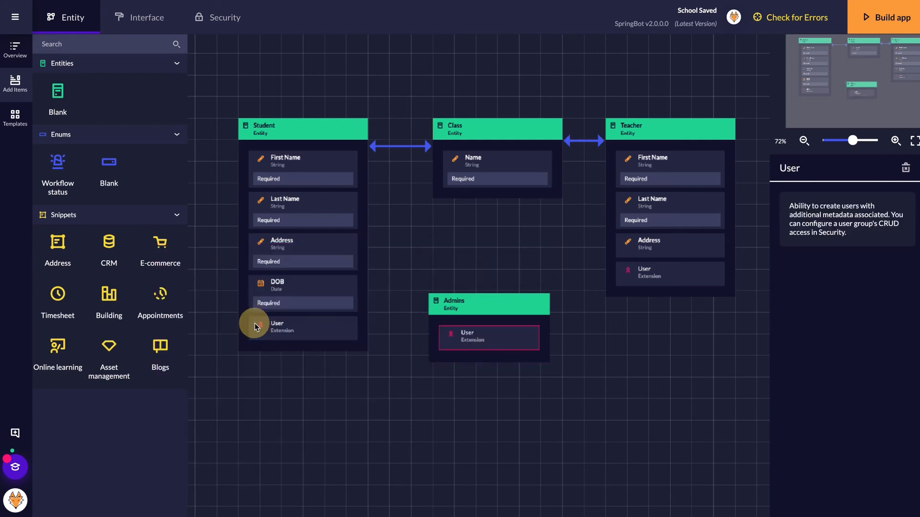
pyautogui.click(223, 24)
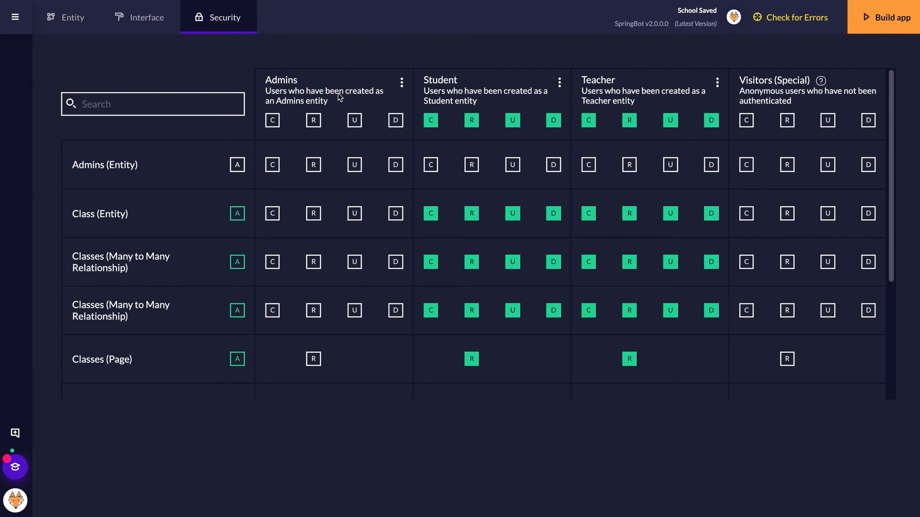
# - Give Admins create access and backend access in the group options, then start the build
pyautogui.click(273, 121)
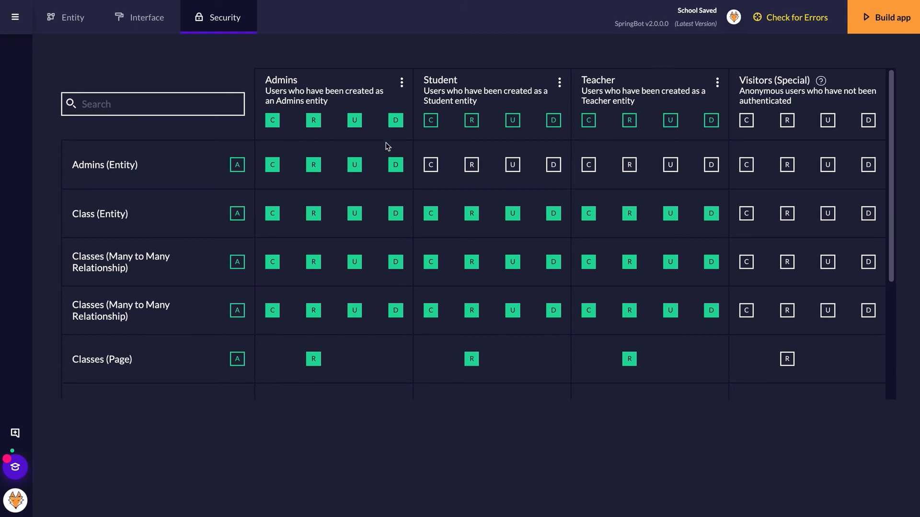
pyautogui.click(400, 83)
pyautogui.click(376, 324)
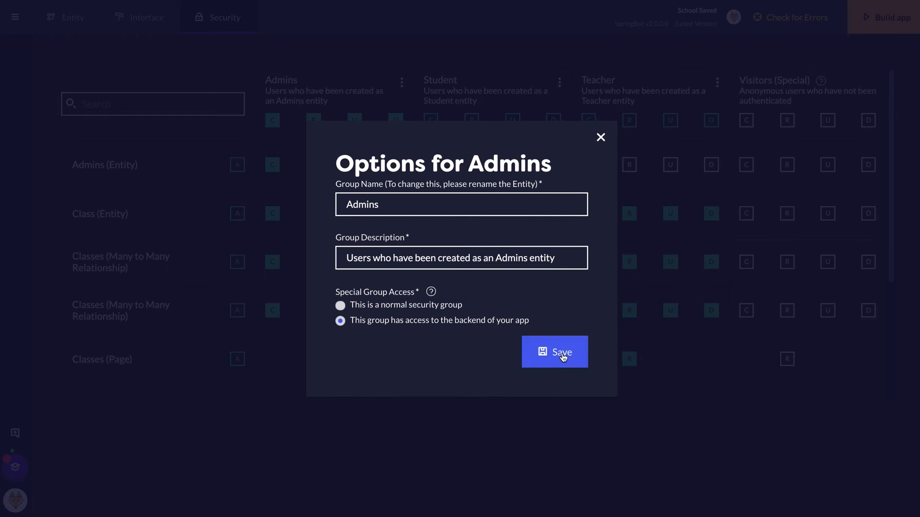
pyautogui.click(563, 355)
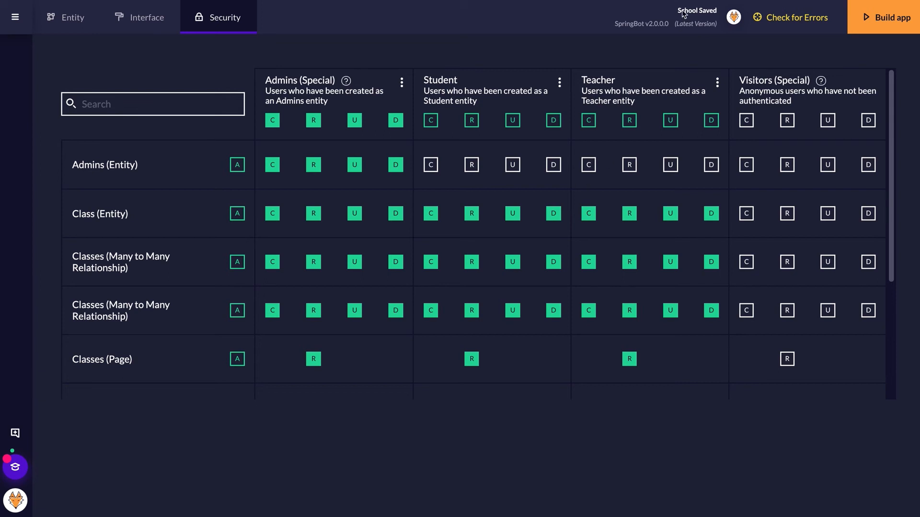
pyautogui.click(894, 18)
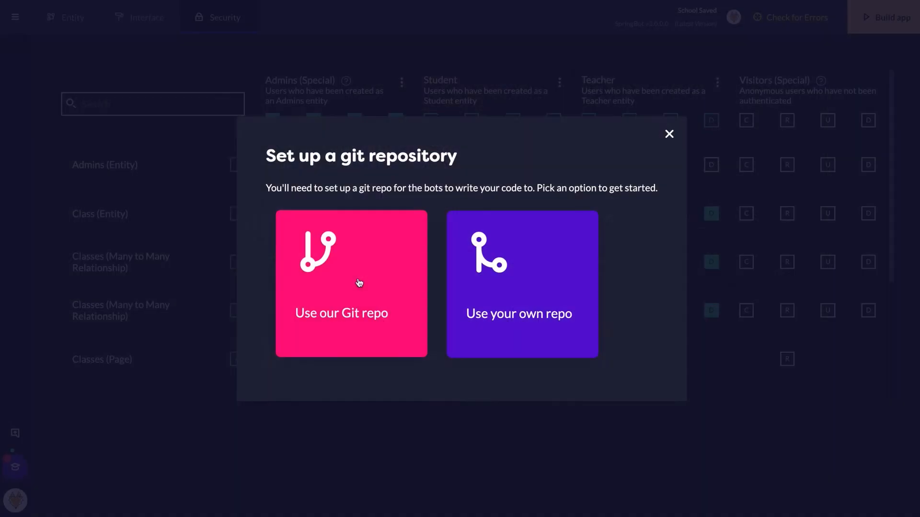
# - Choose 'Use our Git repo' so Codebots hosts the School app's repository
pyautogui.click(360, 282)
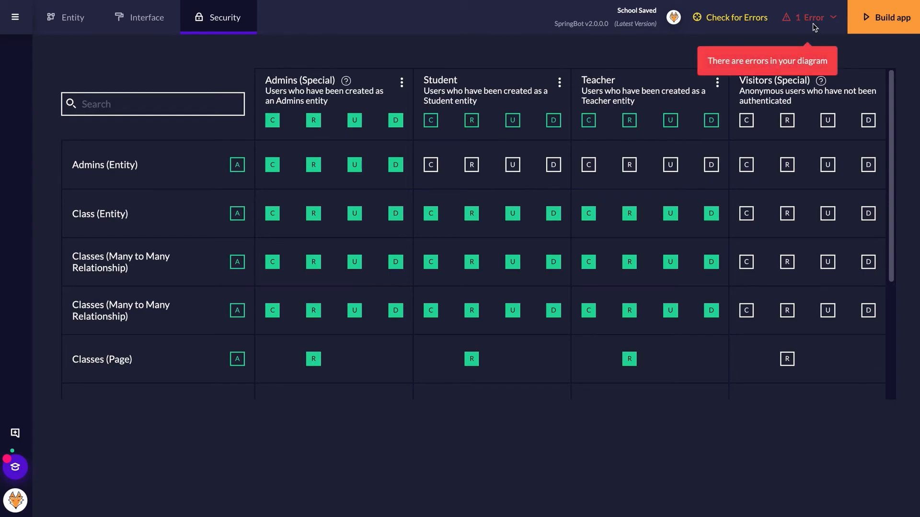
# - Clear the reserved-word error by renaming the Class entity to Classrooms, then rebuild the School app
pyautogui.click(812, 23)
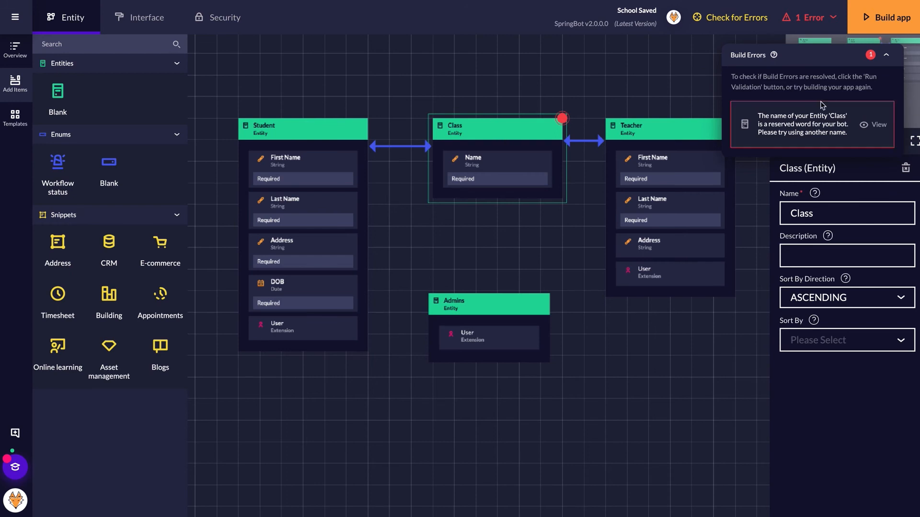
pyautogui.click(841, 212)
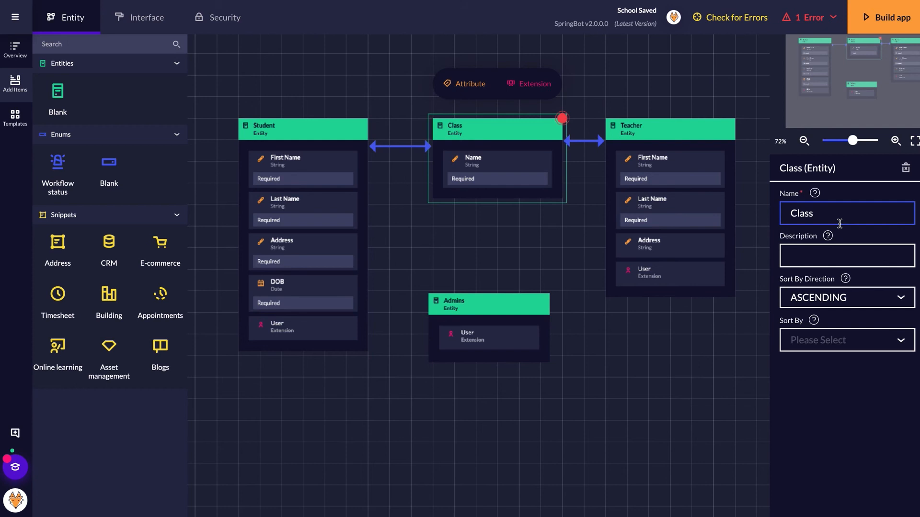
pyautogui.write('e')
pyautogui.click(854, 400)
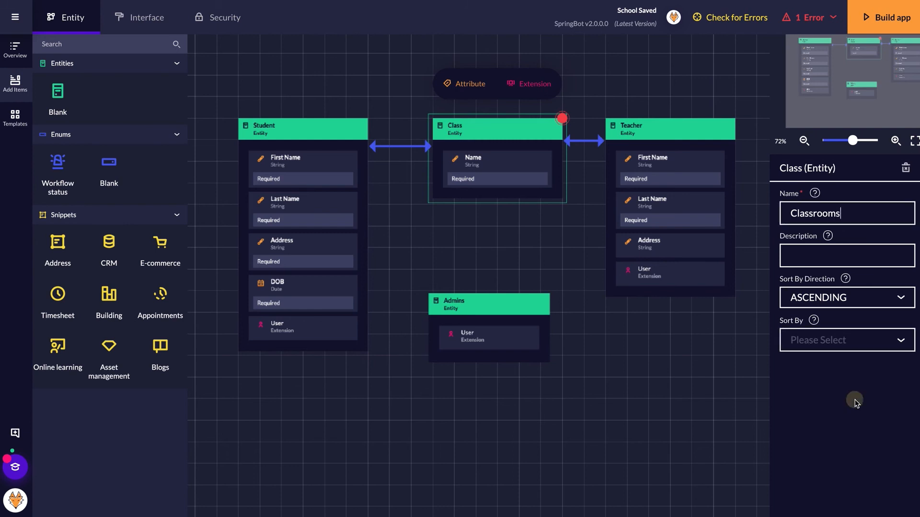
pyautogui.click(877, 19)
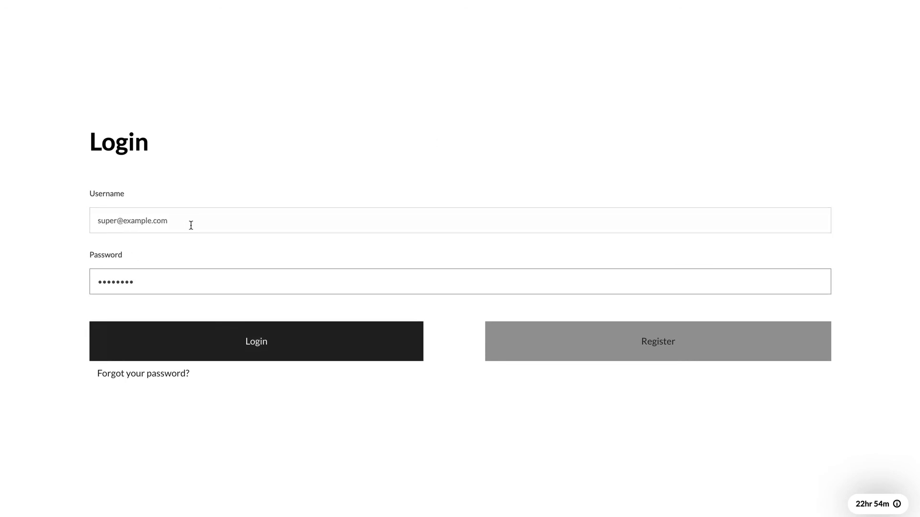
# - Log in to the generated School app using the prefilled admin username and password
pyautogui.click(291, 341)
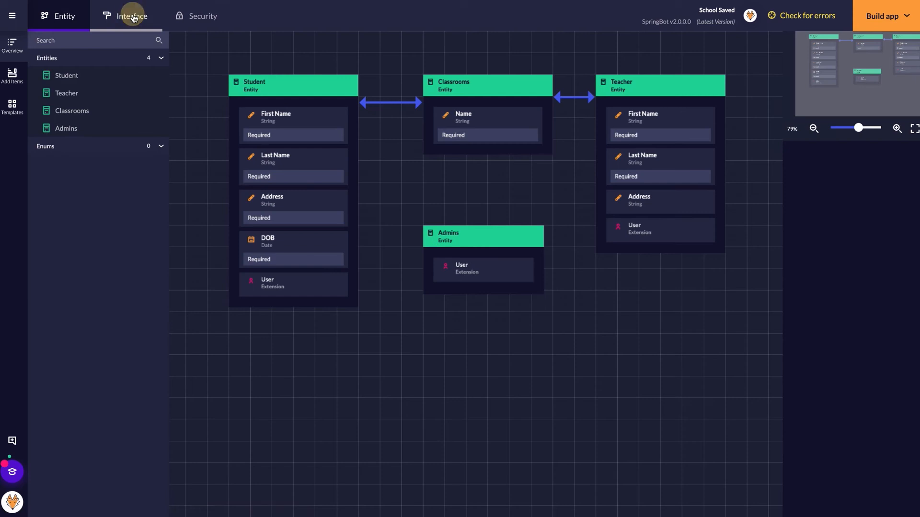
# - Switch to the Interface view to see the app's Students page
pyautogui.click(130, 16)
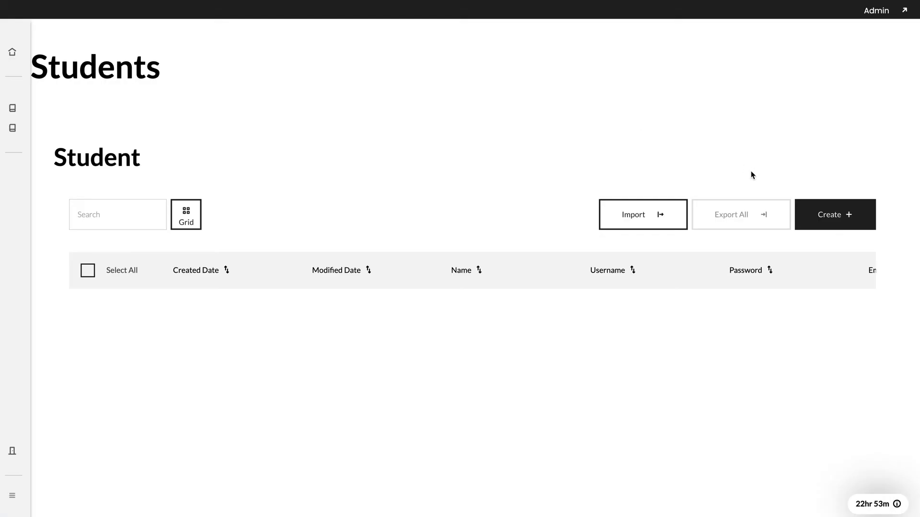
# - Start a CSV import on the School app's Student list
pyautogui.click(642, 214)
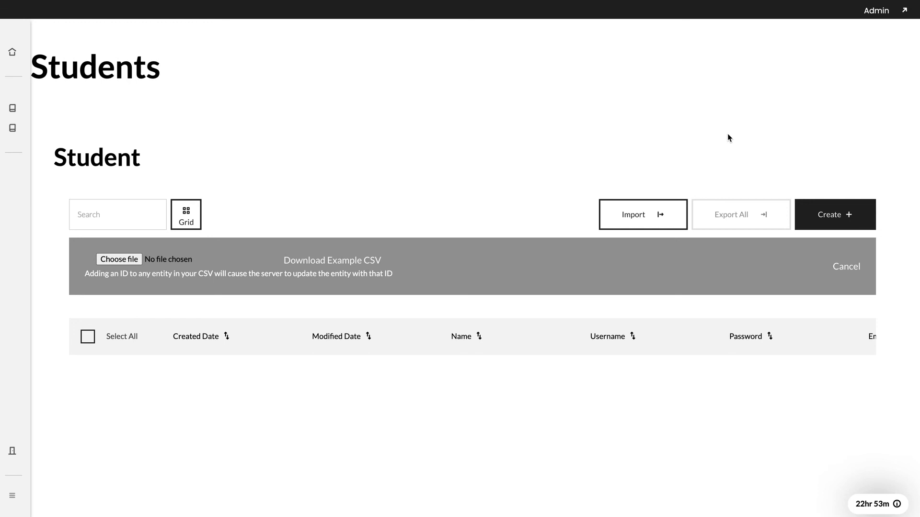
# - Open a new Student form to view its fields, then cancel back to the empty Student table
pyautogui.click(831, 217)
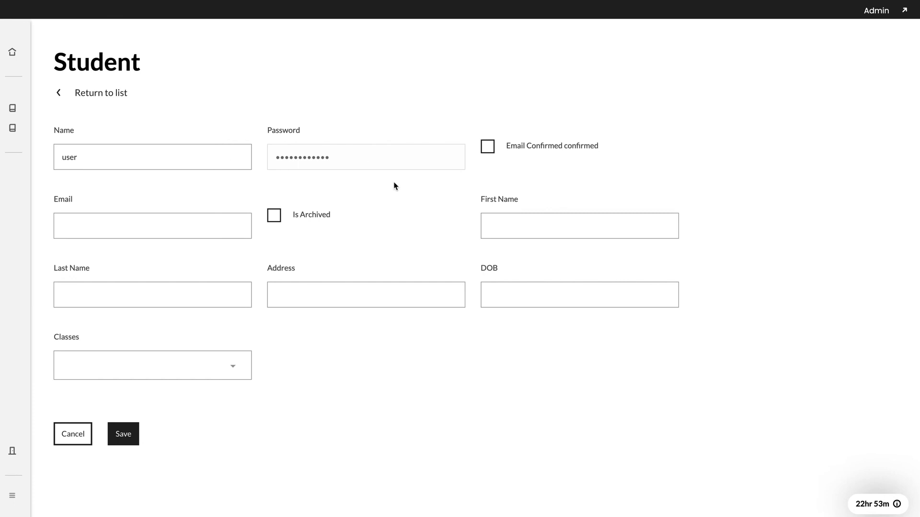
pyautogui.click(72, 435)
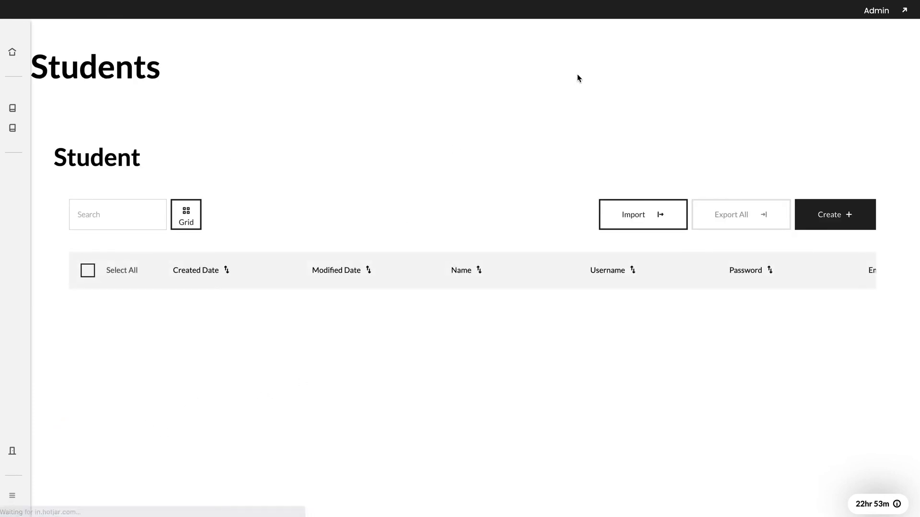